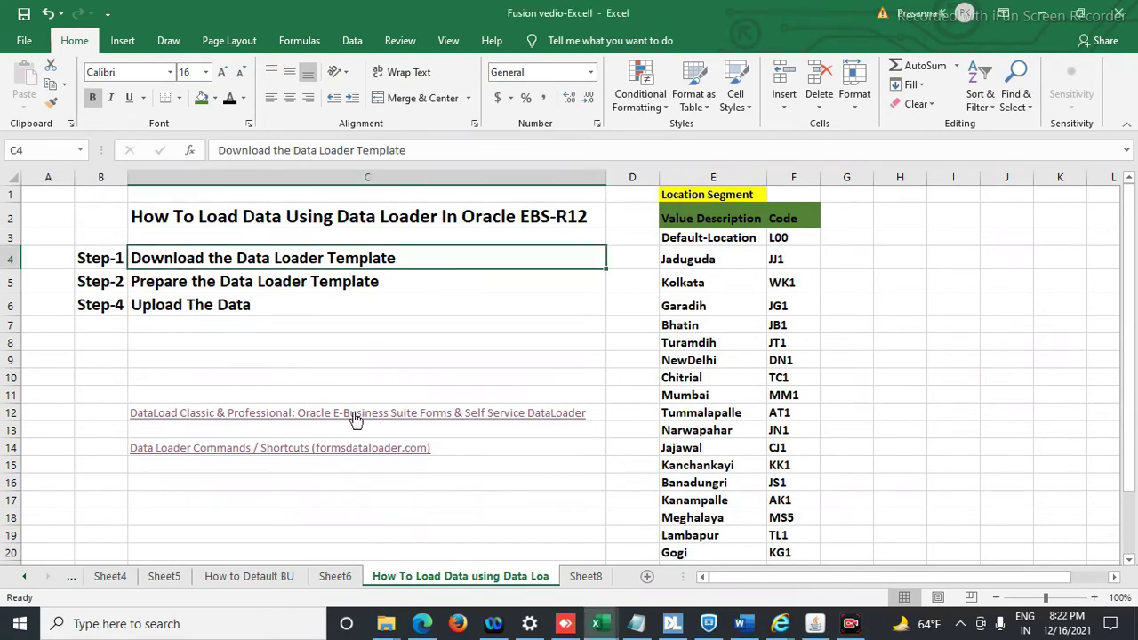
# View the DataLoad download page linked in the worksheet and the DataLoad Classic window, then return to the workbook
pyautogui.click(354, 418)
pyautogui.click(354, 418)
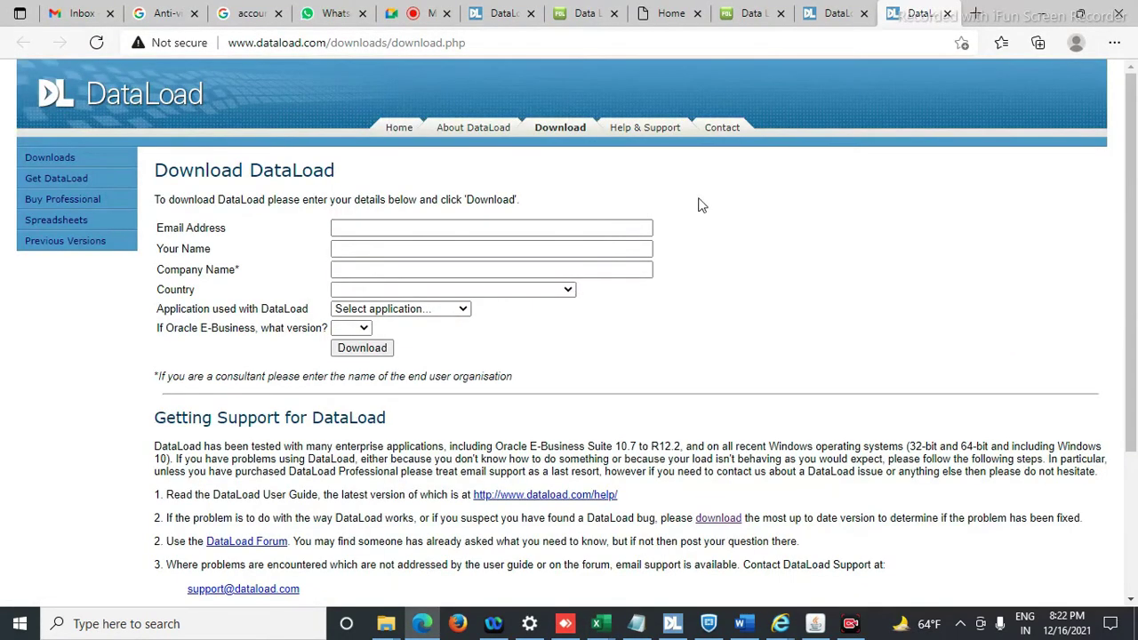
pyautogui.click(673, 626)
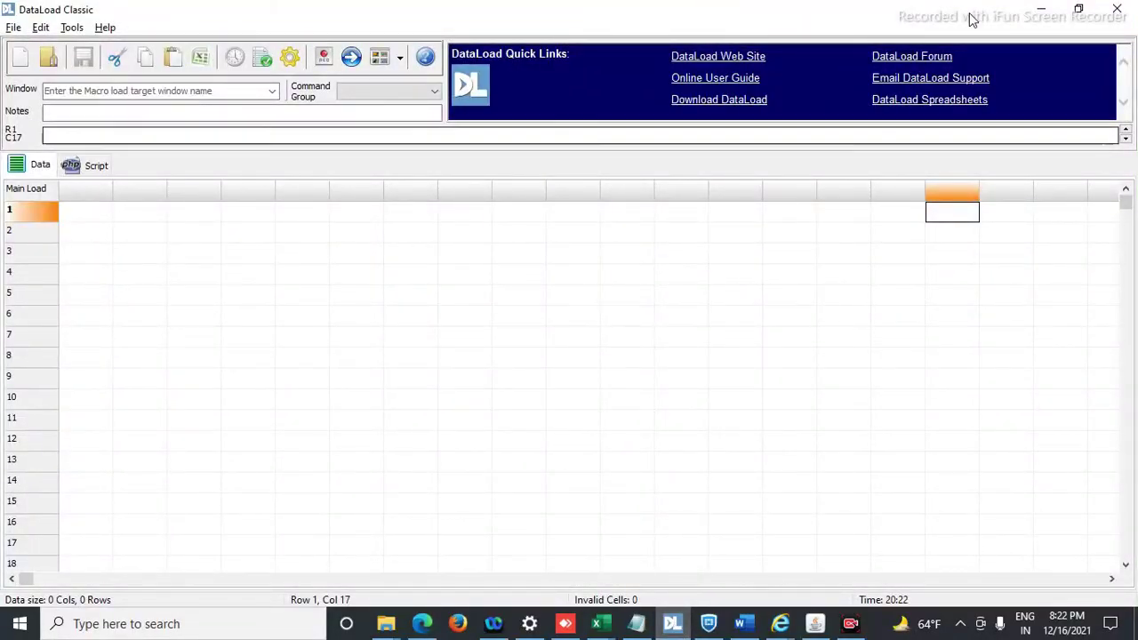
pyautogui.click(1043, 11)
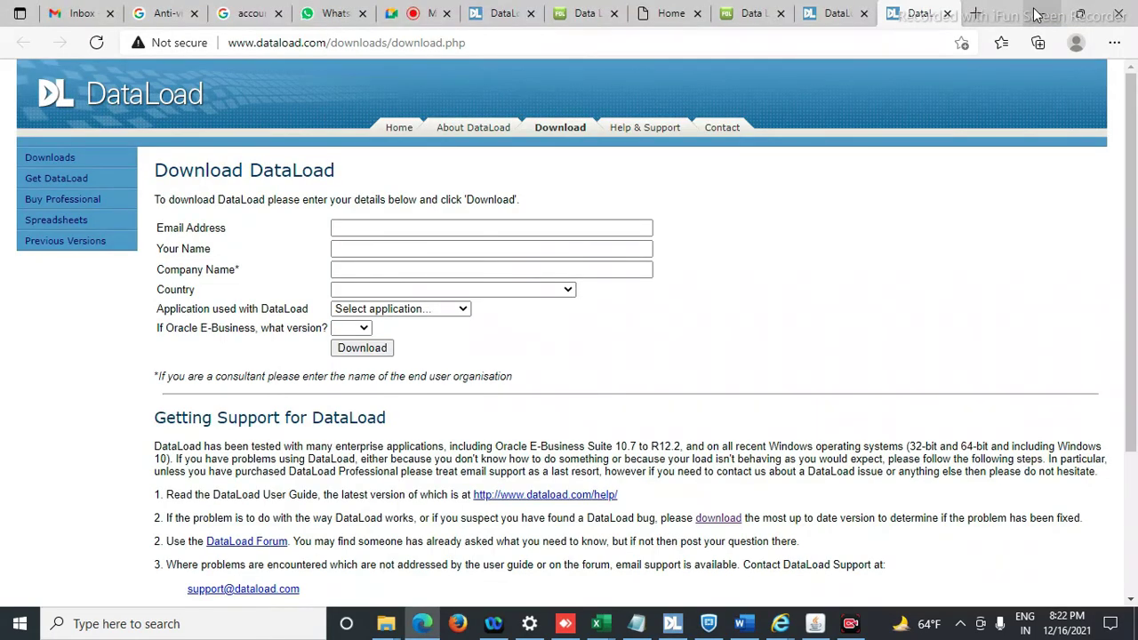
pyautogui.click(1036, 14)
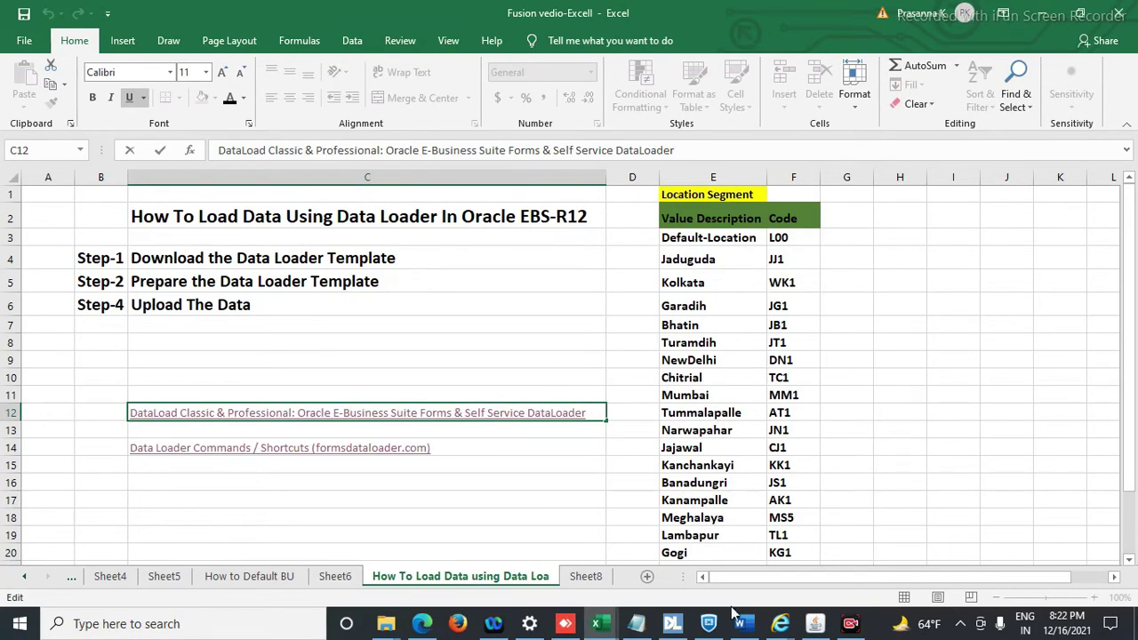
# Review the Location Segment list of value descriptions and codes, including the Default-Location row
pyautogui.moveTo(816, 628)
pyautogui.moveTo(666, 194); pyautogui.dragTo(783, 556)
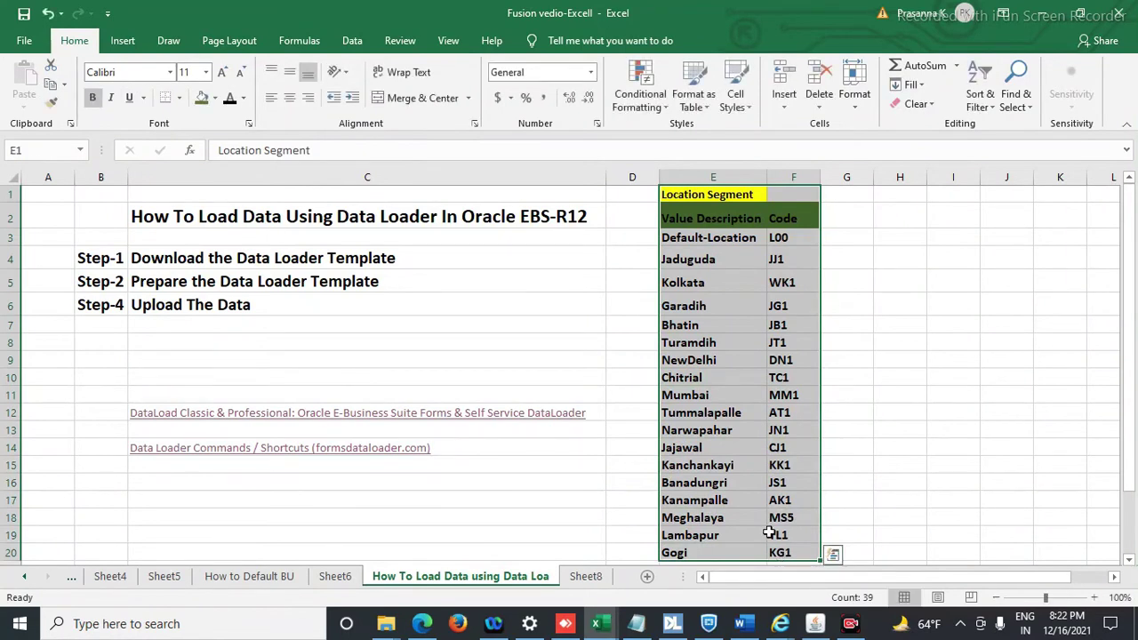
pyautogui.click(789, 238)
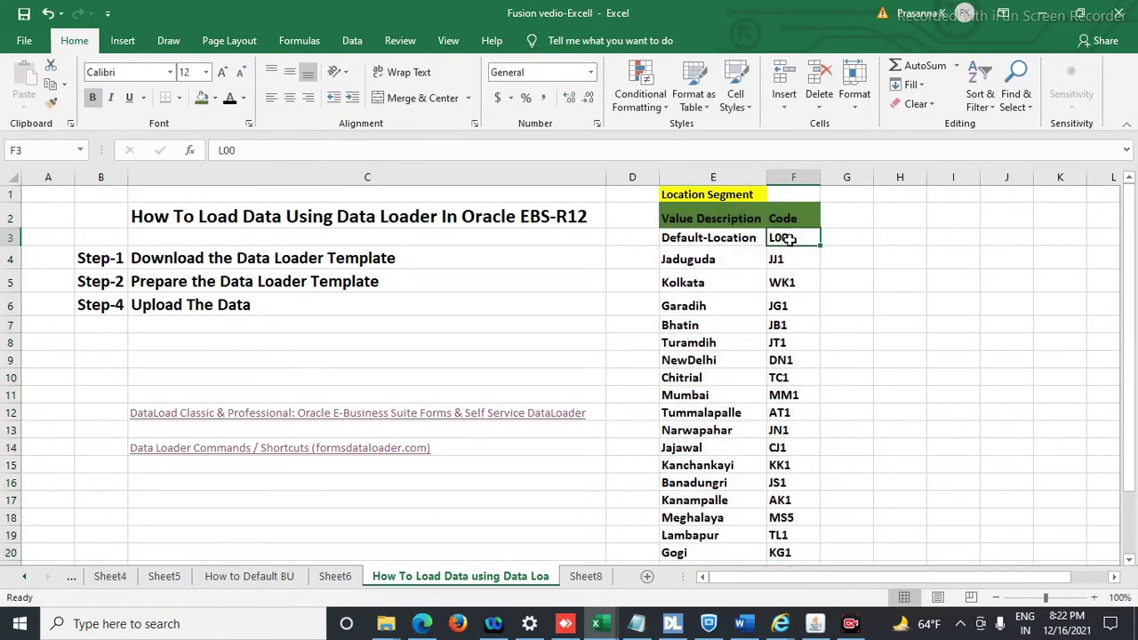
pyautogui.click(712, 239)
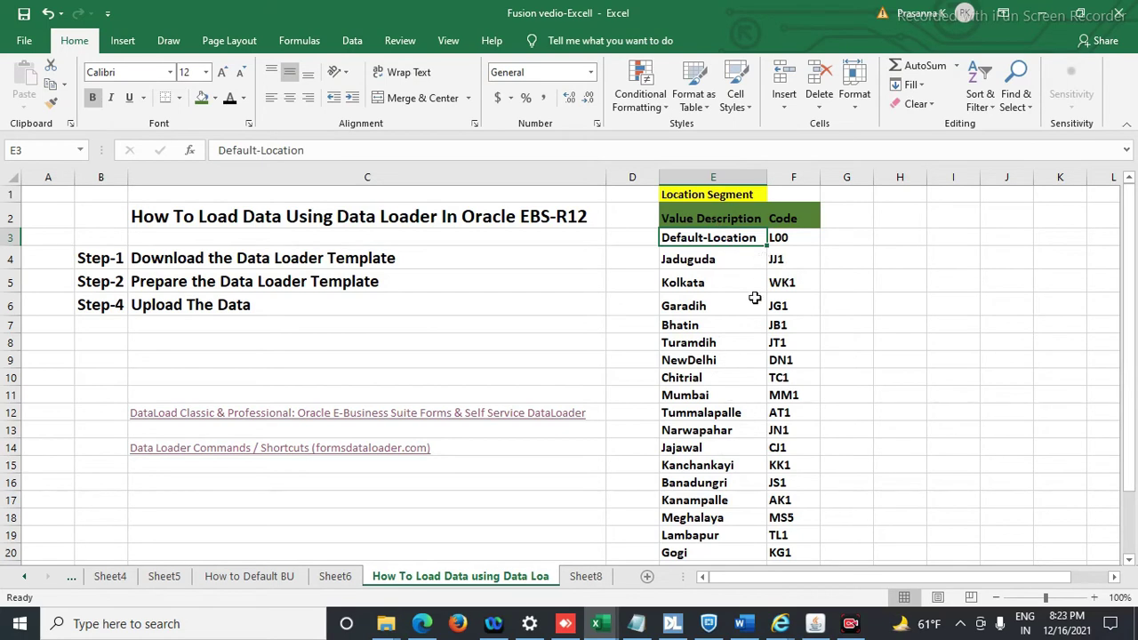
# Switch to Oracle Applications and open the key flexfield Values form under Setup, Financials, Flexfields
pyautogui.click(815, 624)
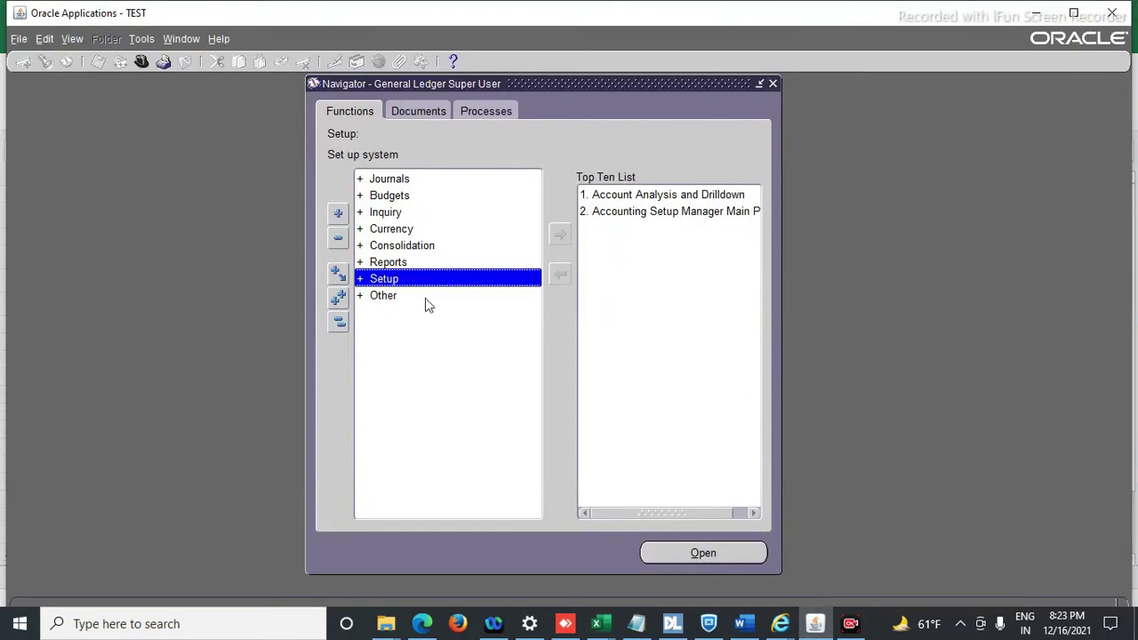
pyautogui.click(414, 277)
pyautogui.click(415, 277)
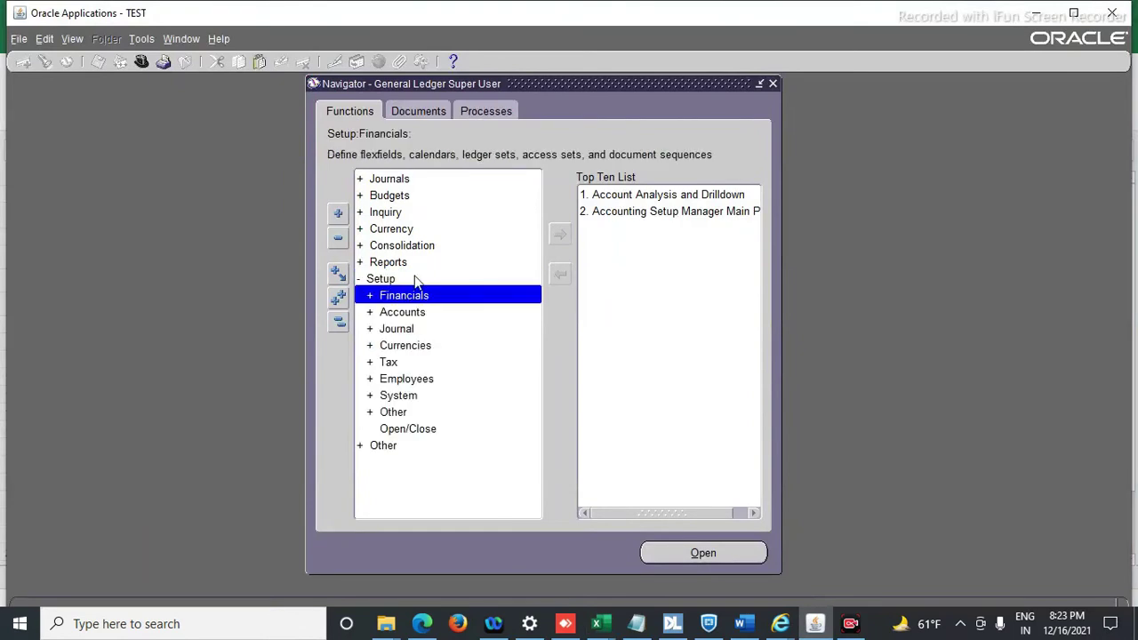
pyautogui.doubleClick(414, 296)
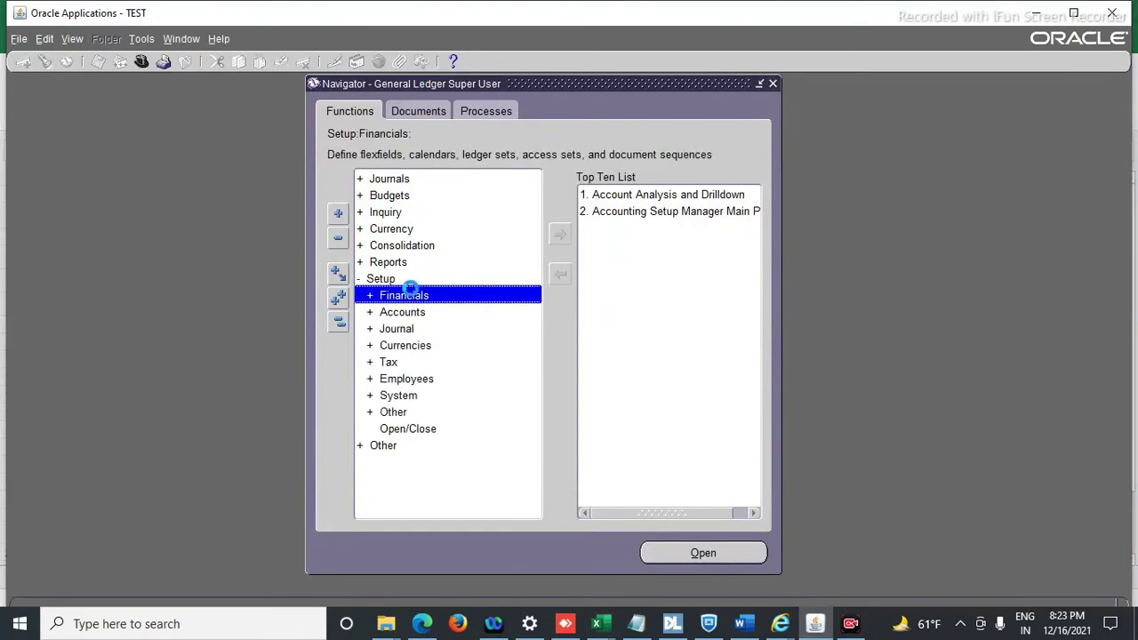
pyautogui.doubleClick(413, 312)
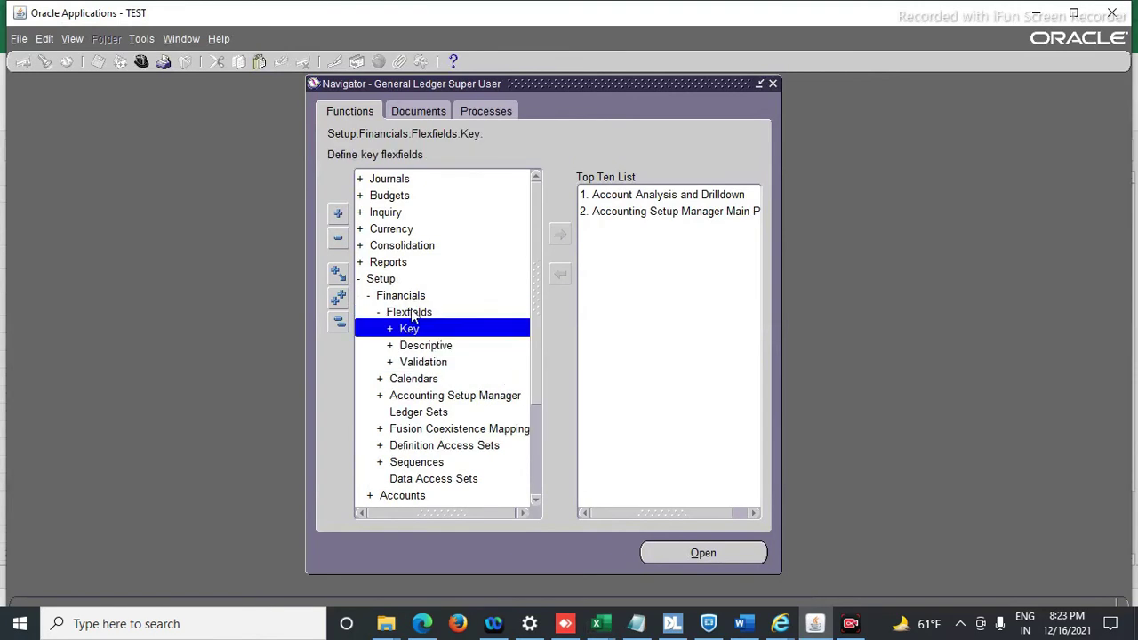
pyautogui.doubleClick(410, 330)
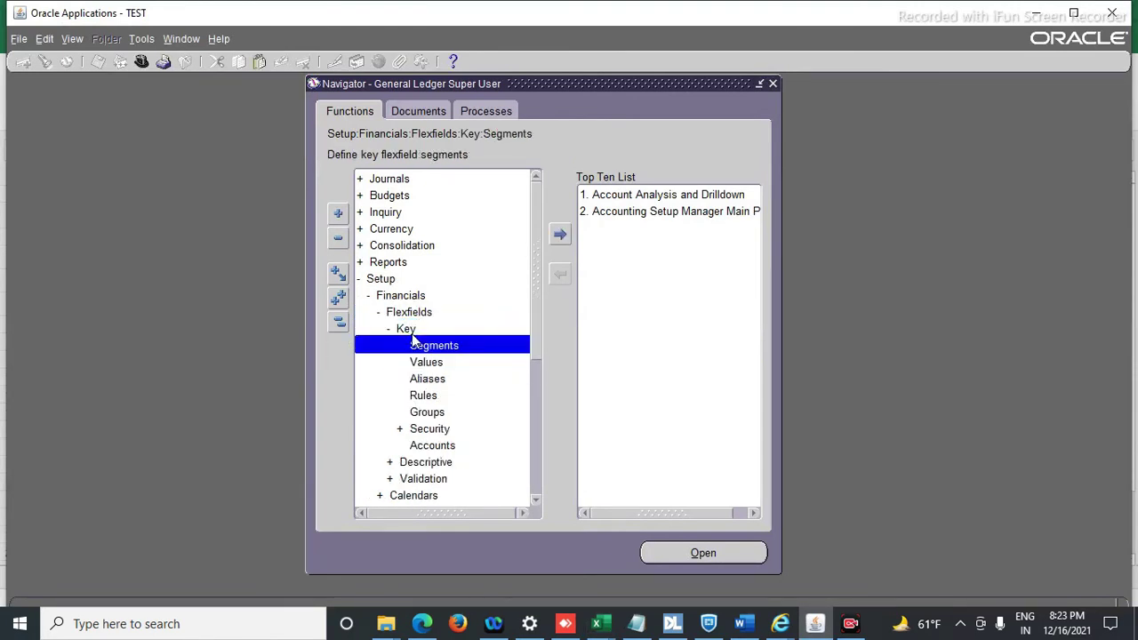
pyautogui.doubleClick(420, 362)
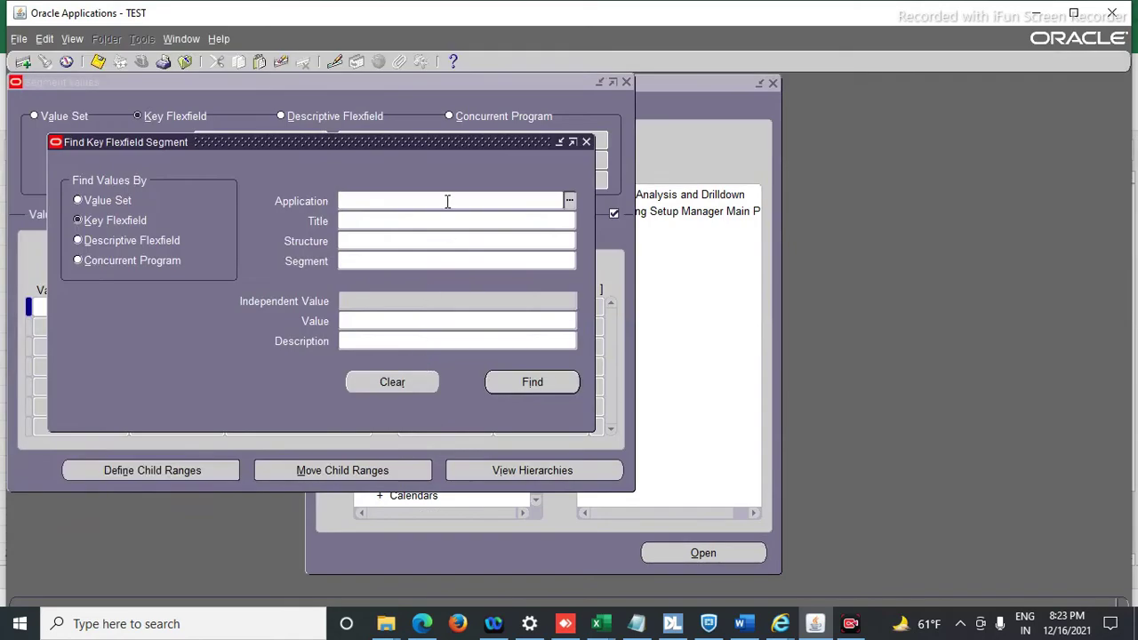
# Find the segment values for application General Ledger, title Accounting Flexfield, structure UCIL_COA and segment Location
pyautogui.write('gen')
pyautogui.press('Tab')
pyautogui.write('acc')
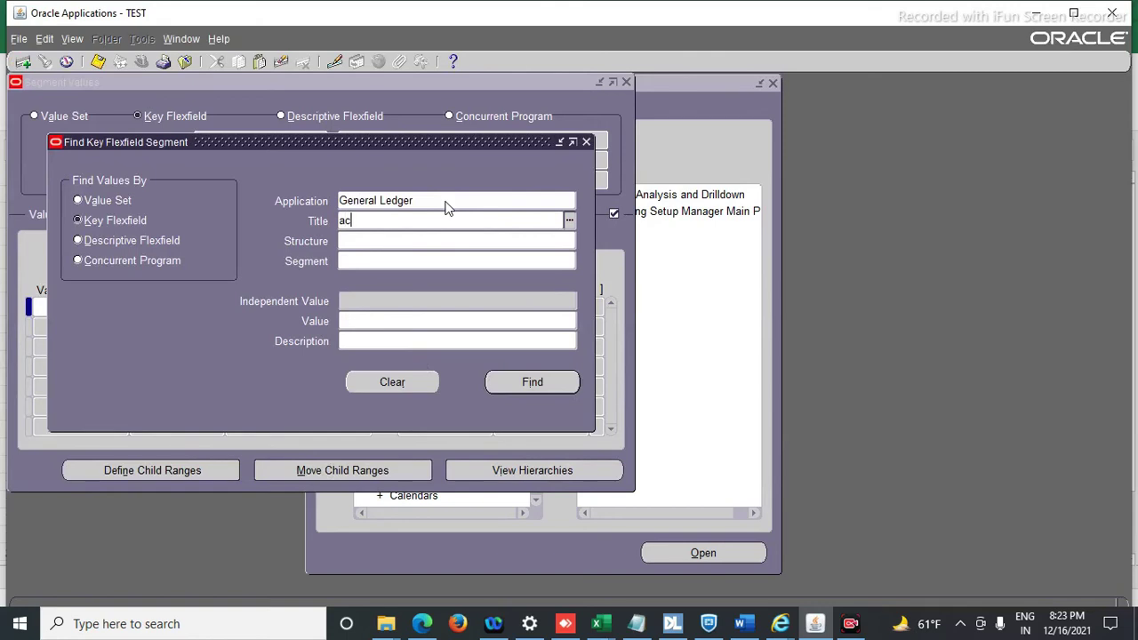
pyautogui.press('Tab')
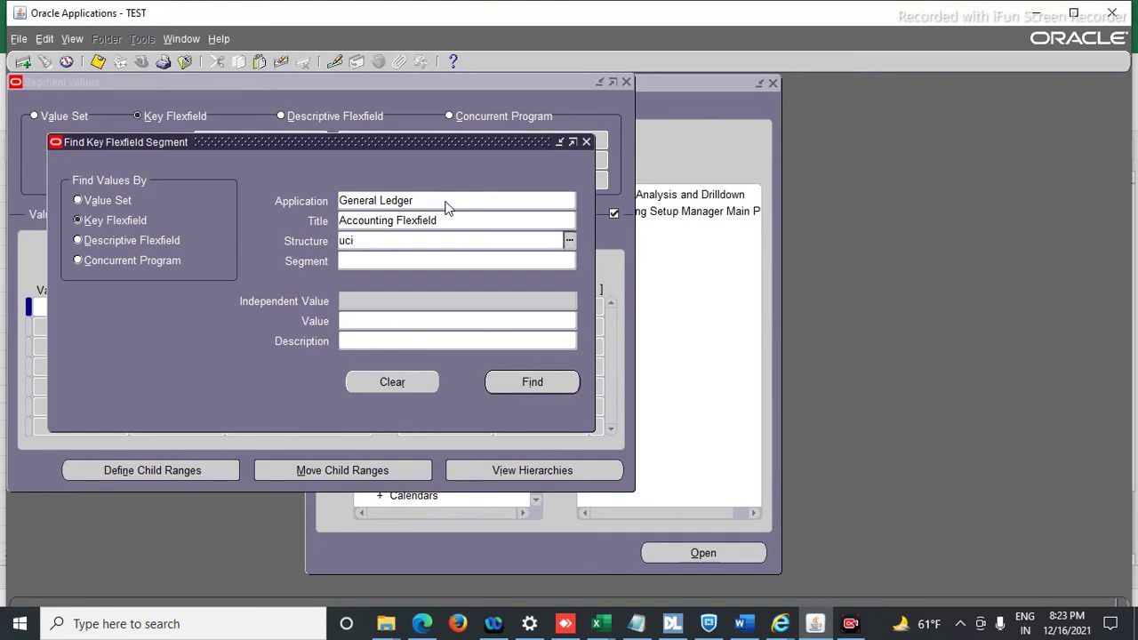
pyautogui.press('Tab')
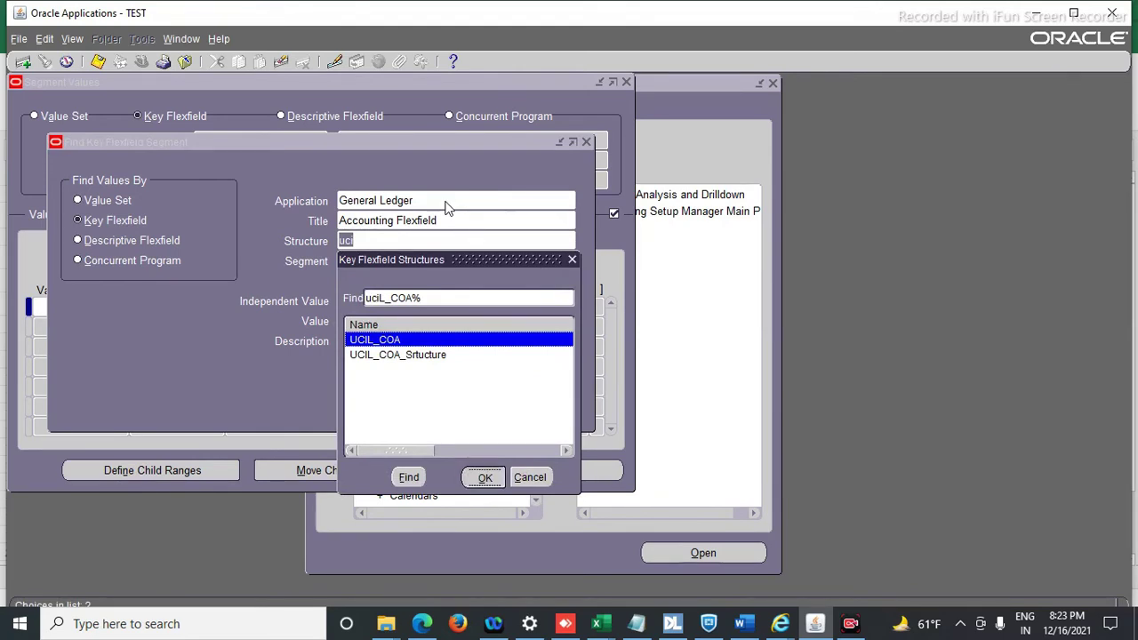
pyautogui.press('Return')
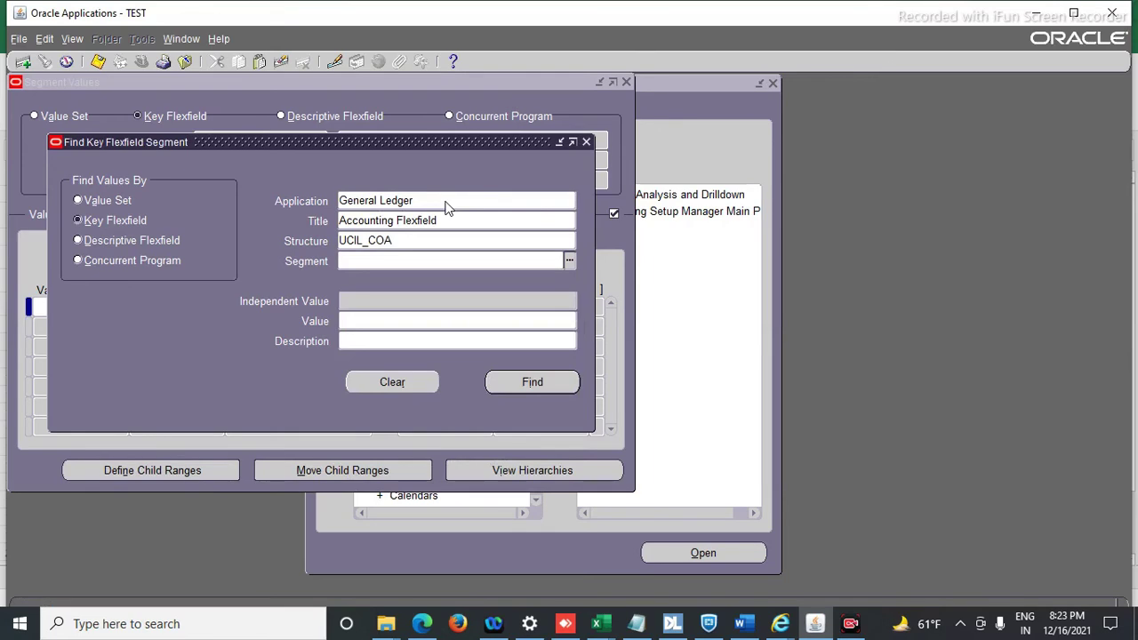
pyautogui.write('loc')
pyautogui.press('Tab')
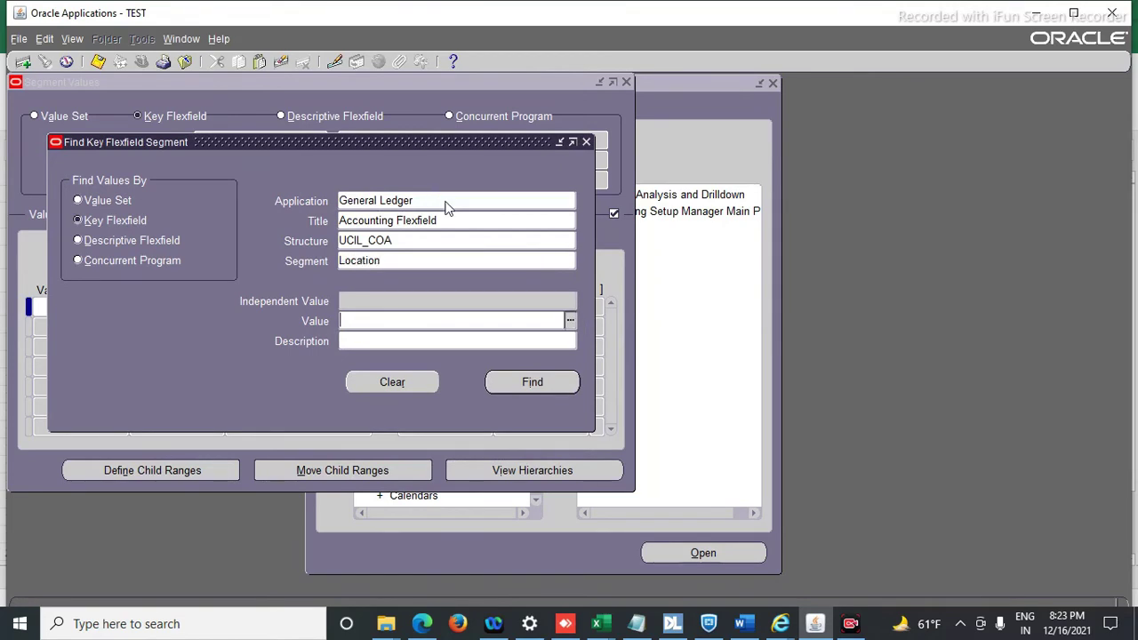
pyautogui.click(507, 381)
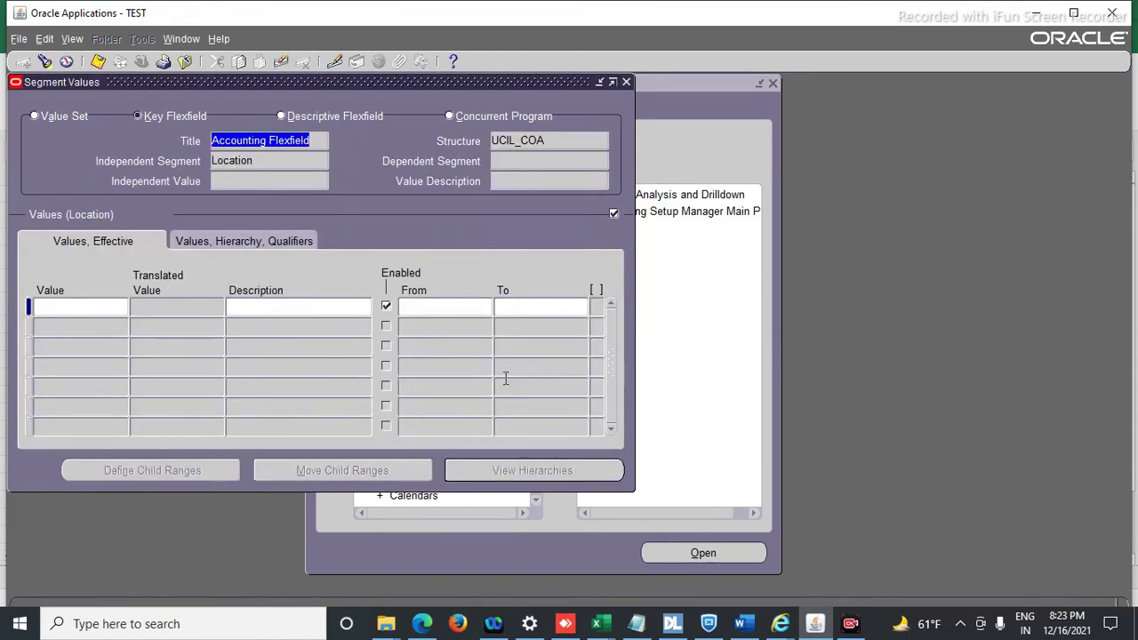
pyautogui.click(68, 308)
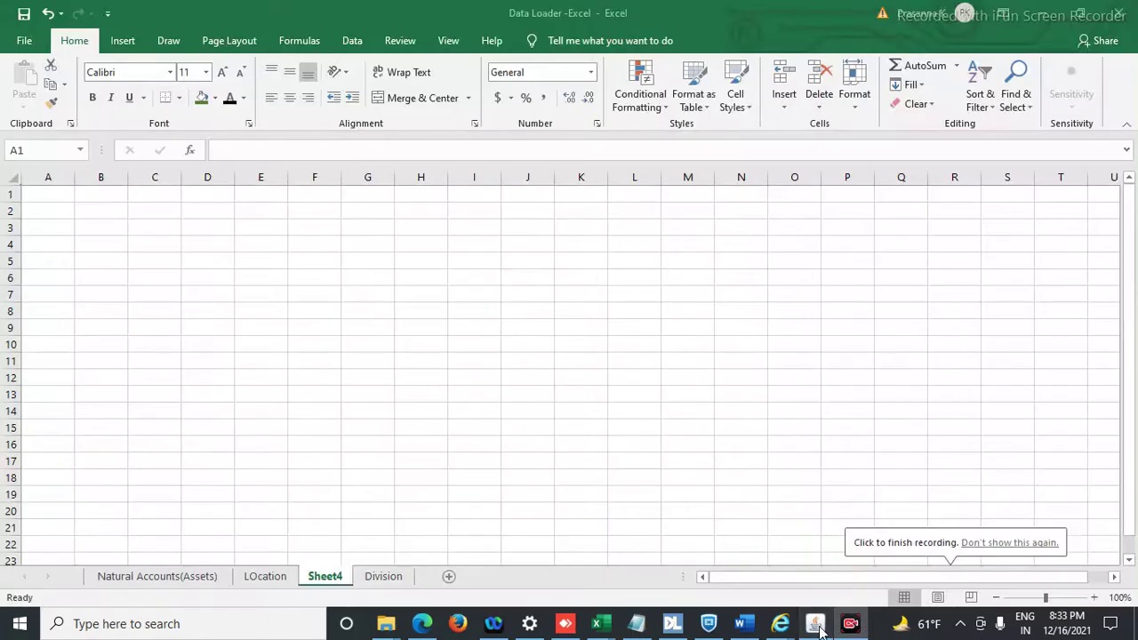
pyautogui.click(818, 627)
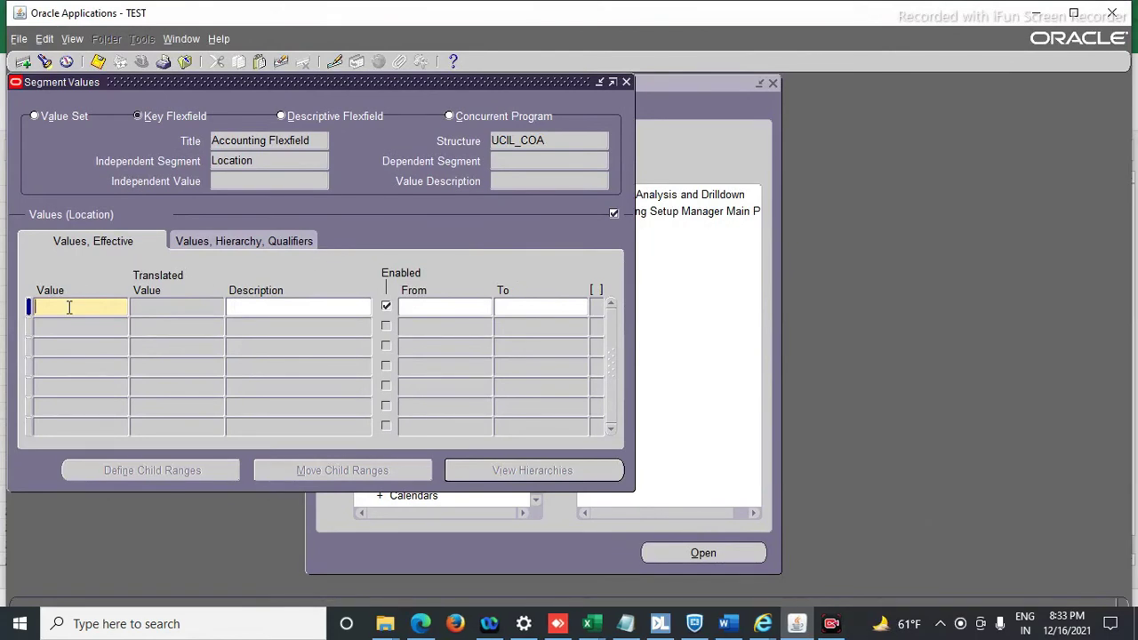
pyautogui.click(592, 627)
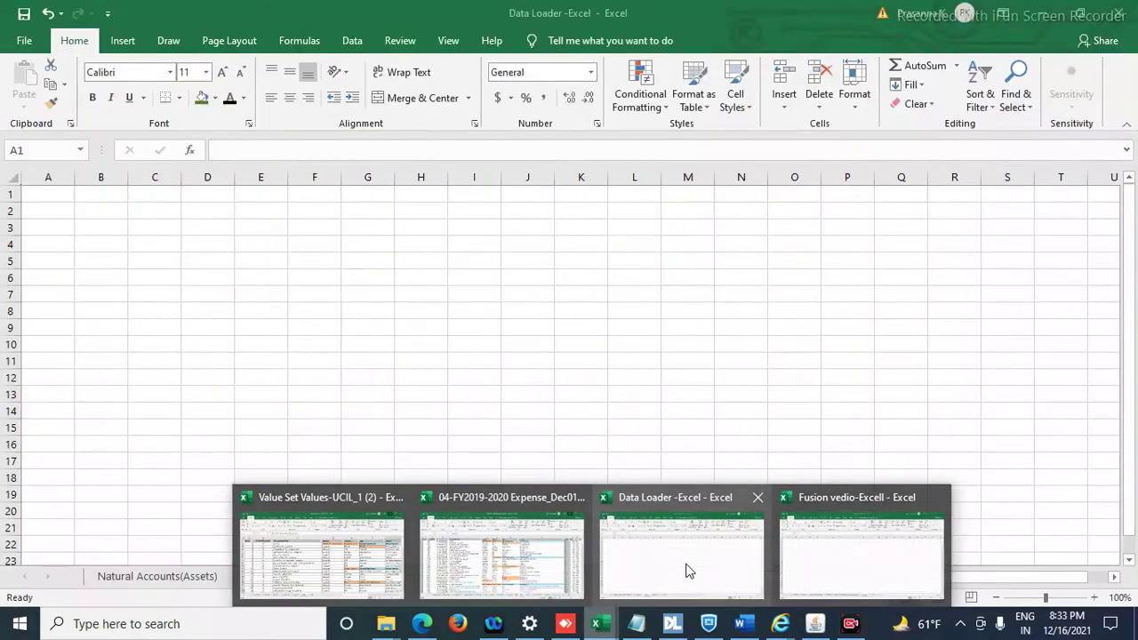
pyautogui.click(687, 571)
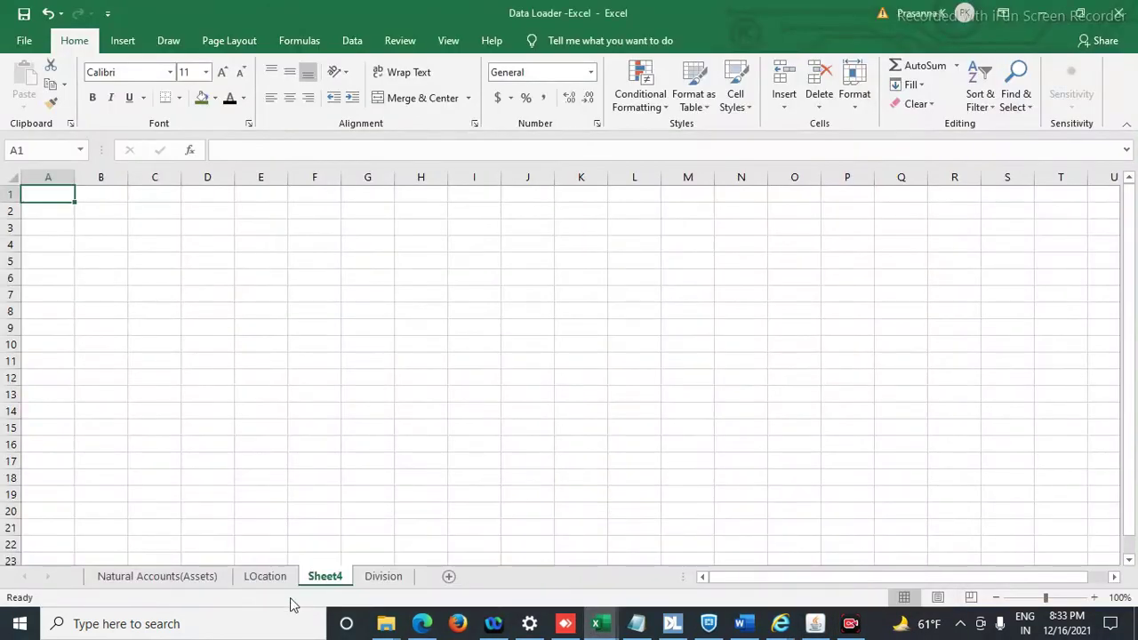
pyautogui.click(565, 623)
pyautogui.moveTo(599, 631)
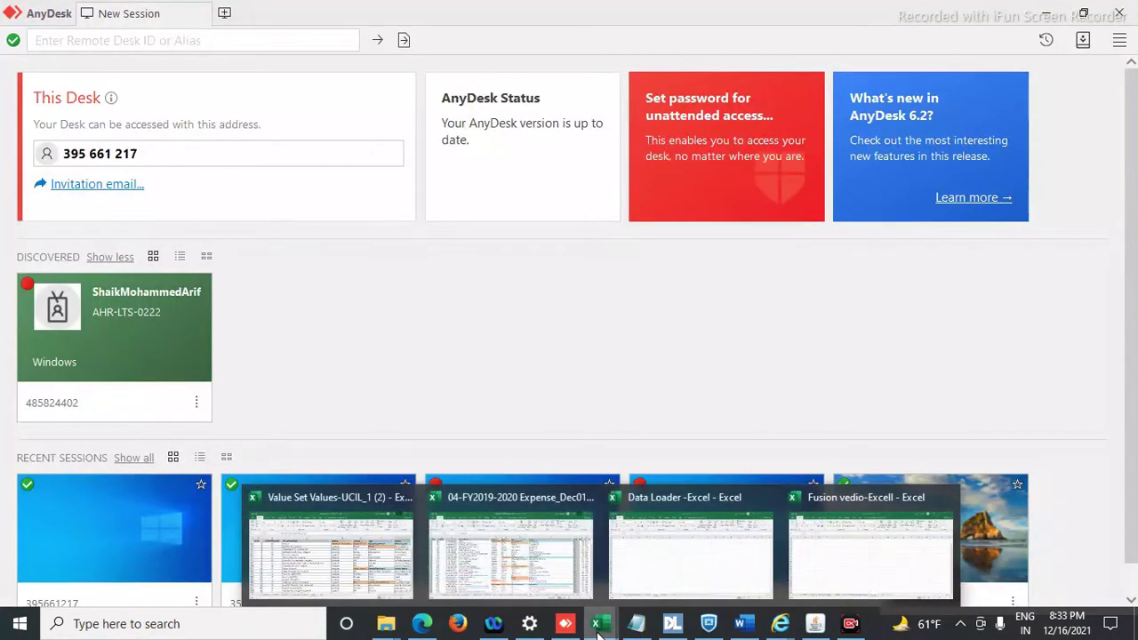
pyautogui.click(684, 560)
# Copy the Default-Location code from the "How To Load Data using Data Loa" sheet of the Fusion vedio-Excell workbook
pyautogui.click(599, 629)
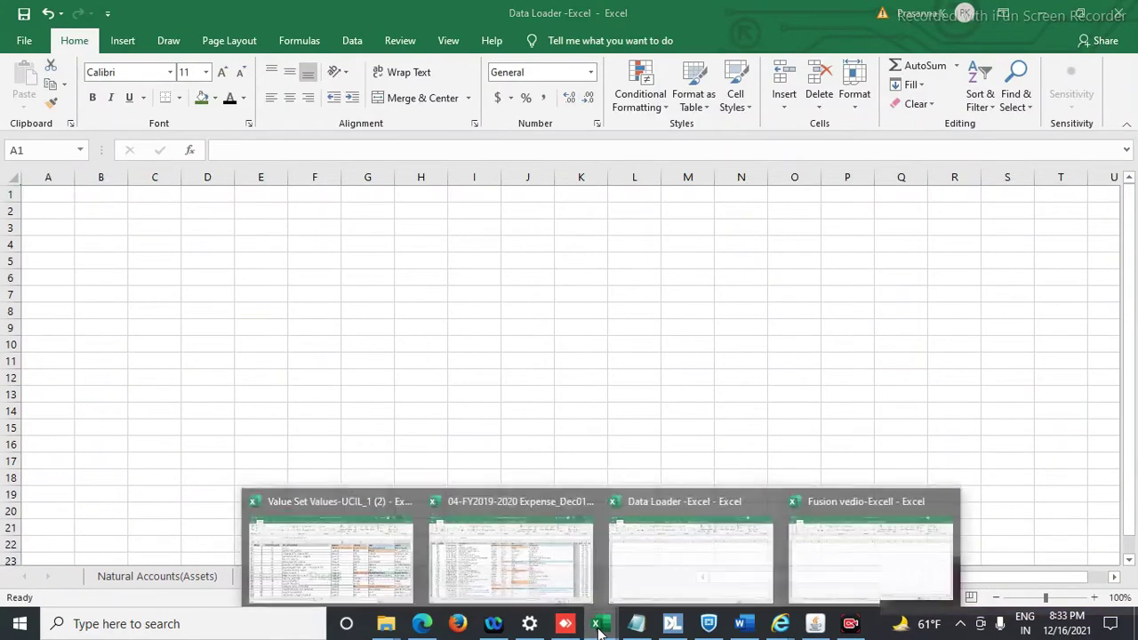
pyautogui.click(831, 565)
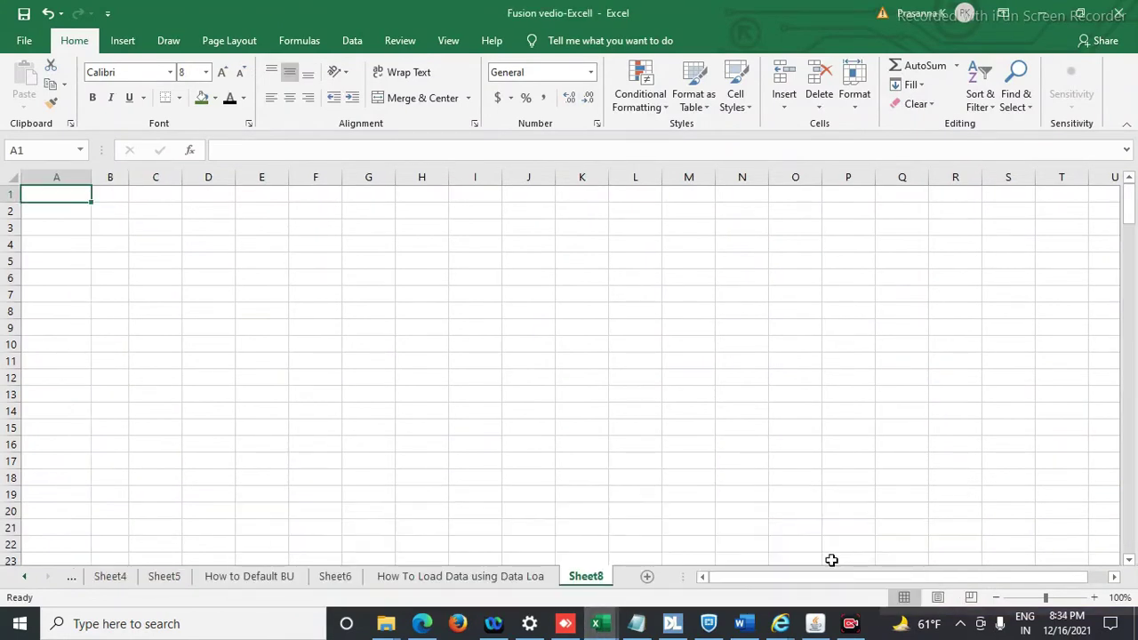
pyautogui.click(495, 578)
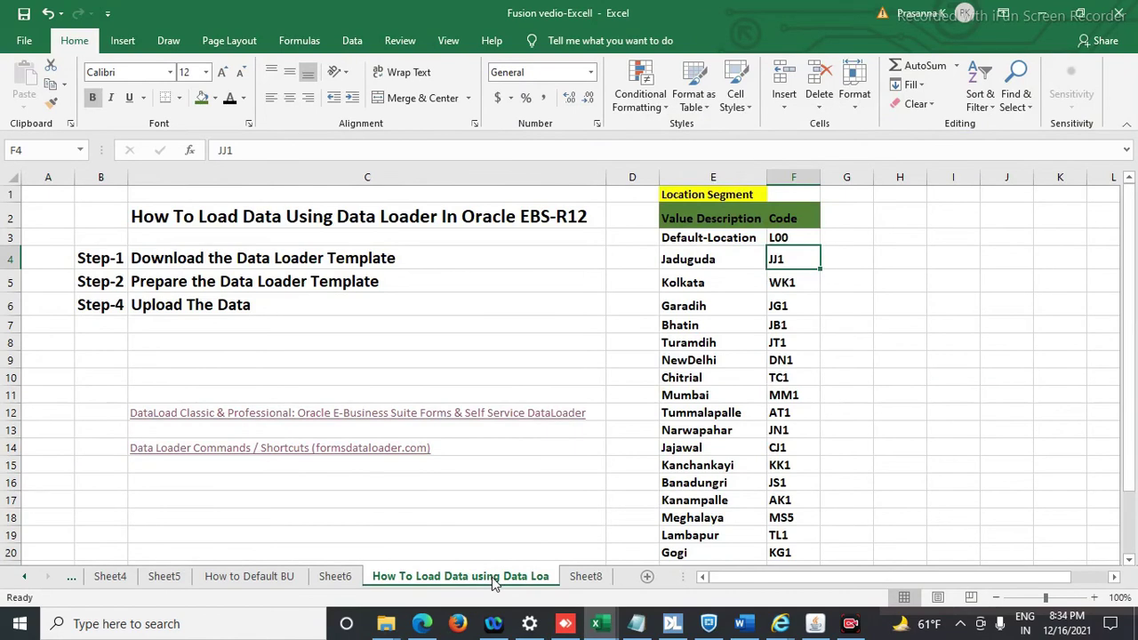
pyautogui.click(723, 240)
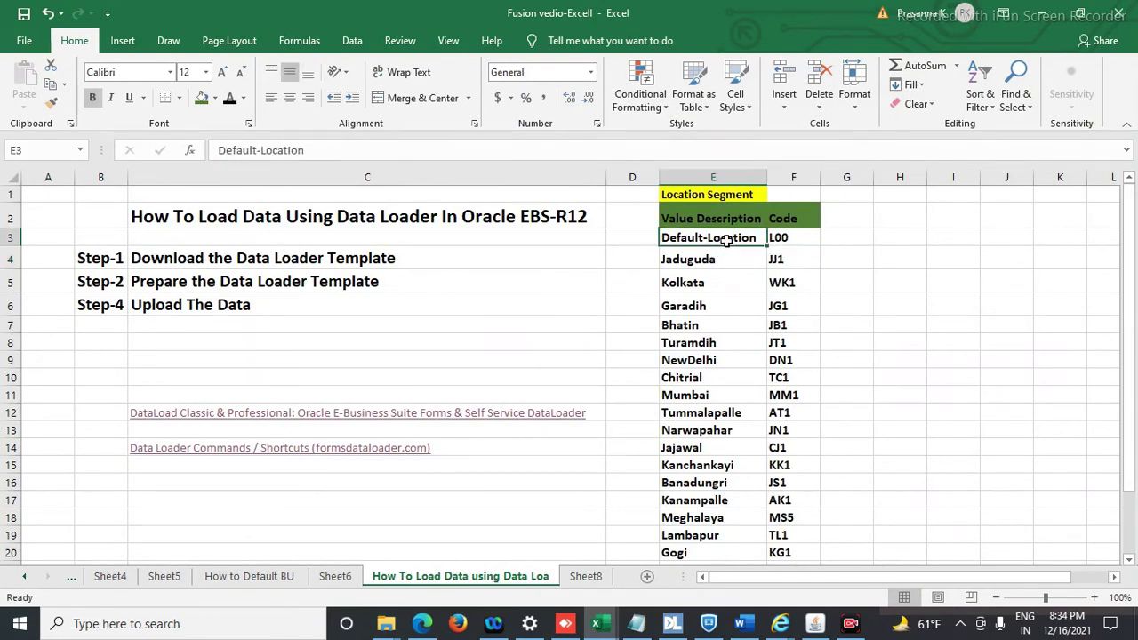
pyautogui.click(783, 237)
pyautogui.hotkey('ctrl', 'c')
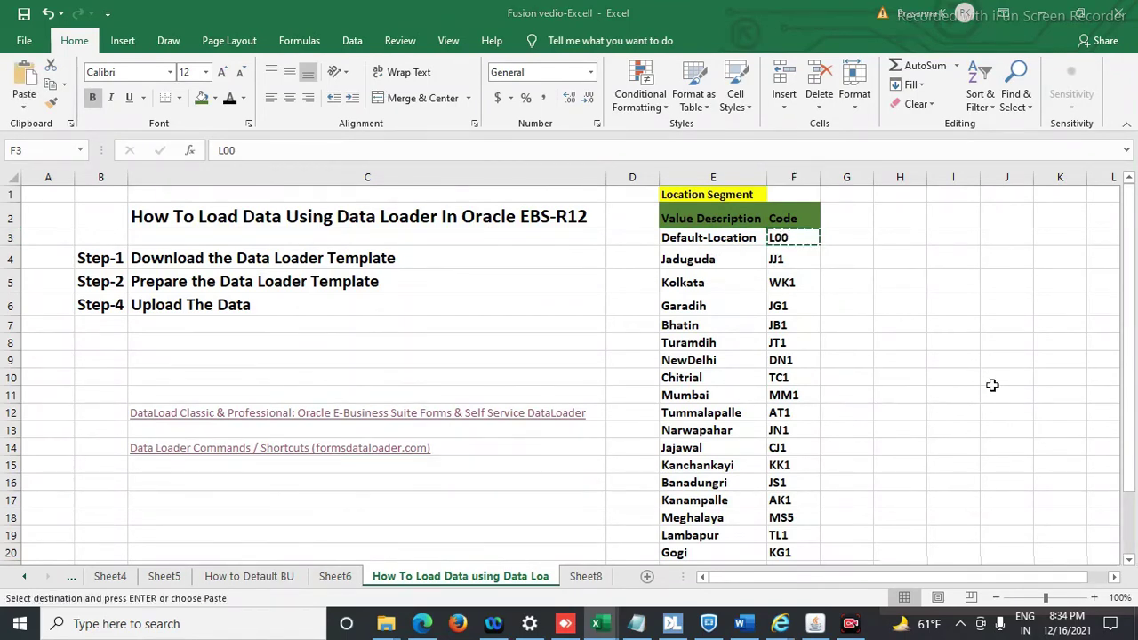
# Switch back to Oracle Applications and enter L00 as the first value of the Location segment
pyautogui.hotkey('alt', 'Tab')
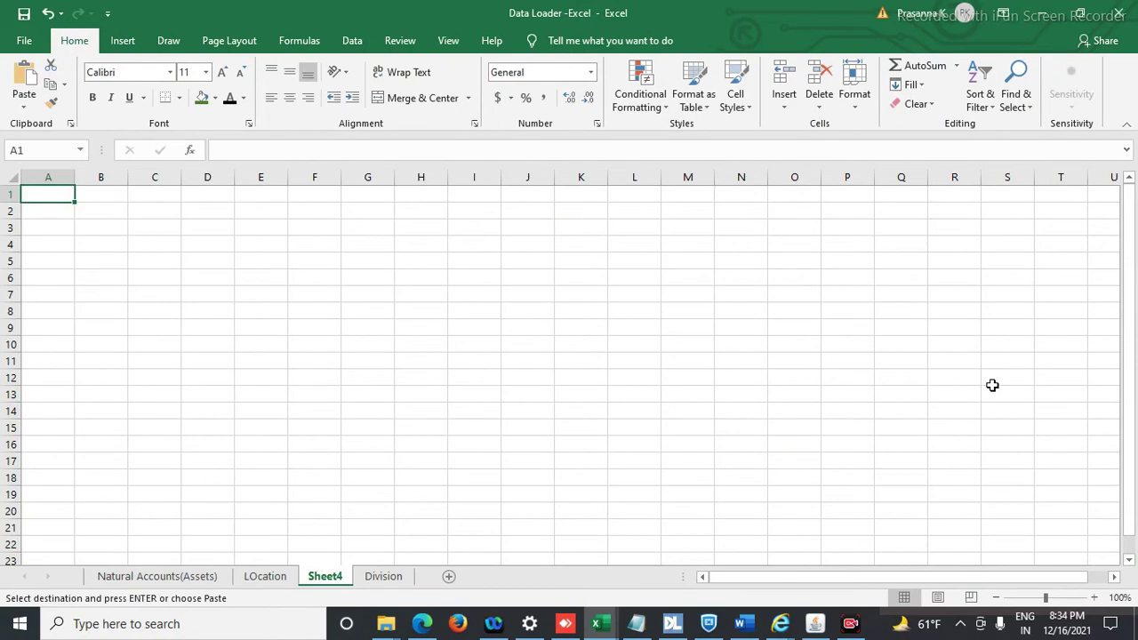
pyautogui.hotkey('alt', 'Tab')
pyautogui.hotkey('alt', 'Tab')
pyautogui.hotkey('alt', 'Tab')
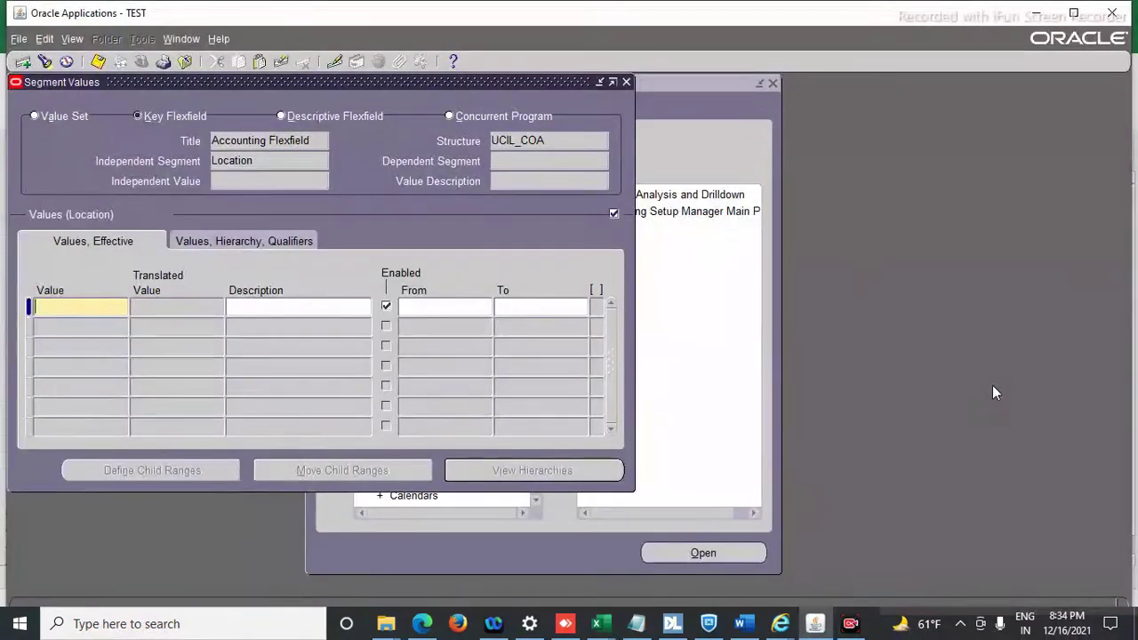
pyautogui.write('lo')
pyautogui.write('L')
pyautogui.write('00')
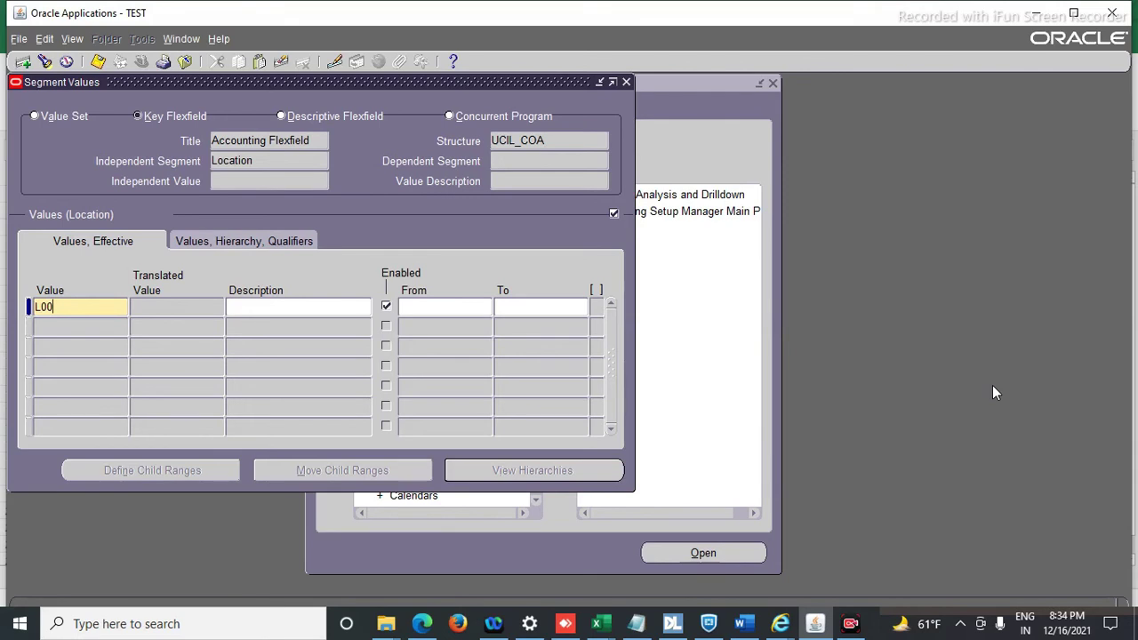
pyautogui.press('Tab')
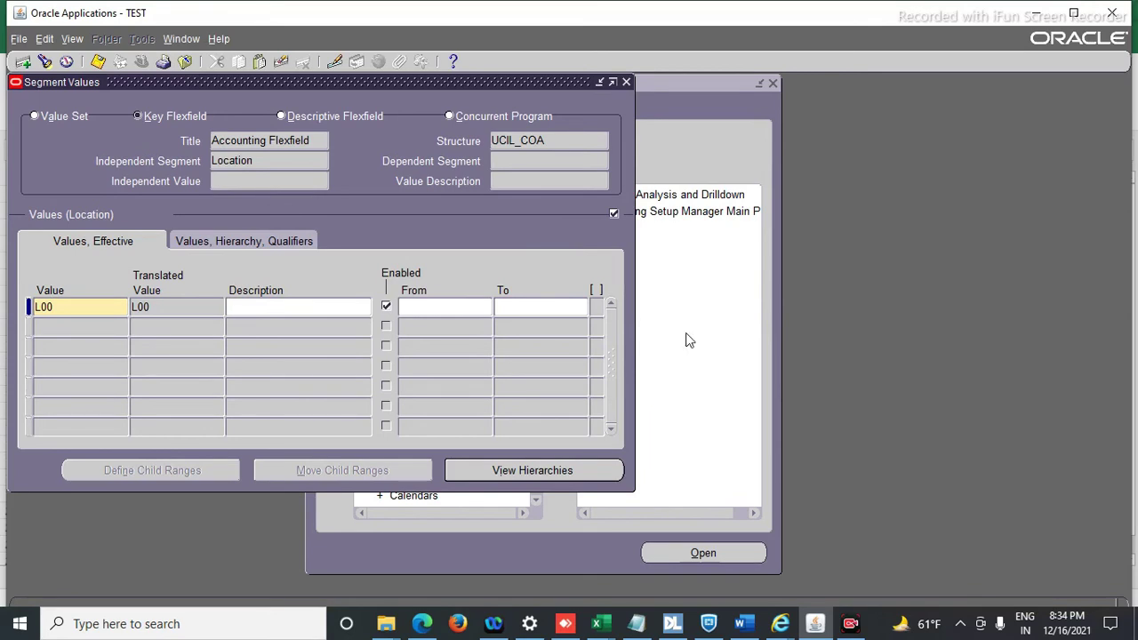
pyautogui.doubleClick(161, 306)
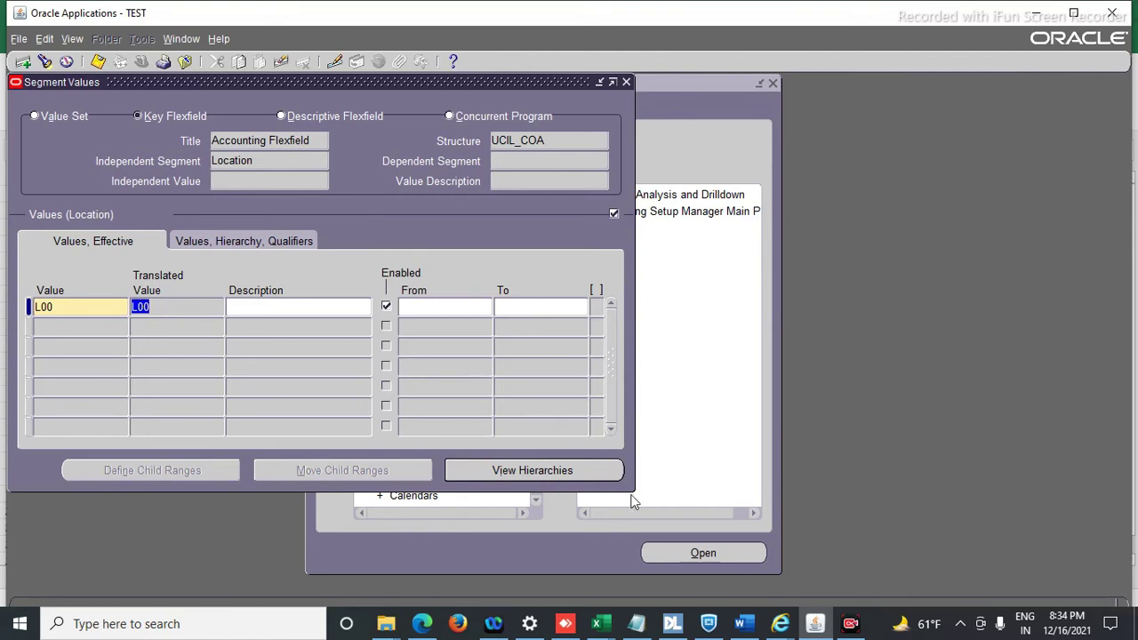
pyautogui.moveTo(602, 628)
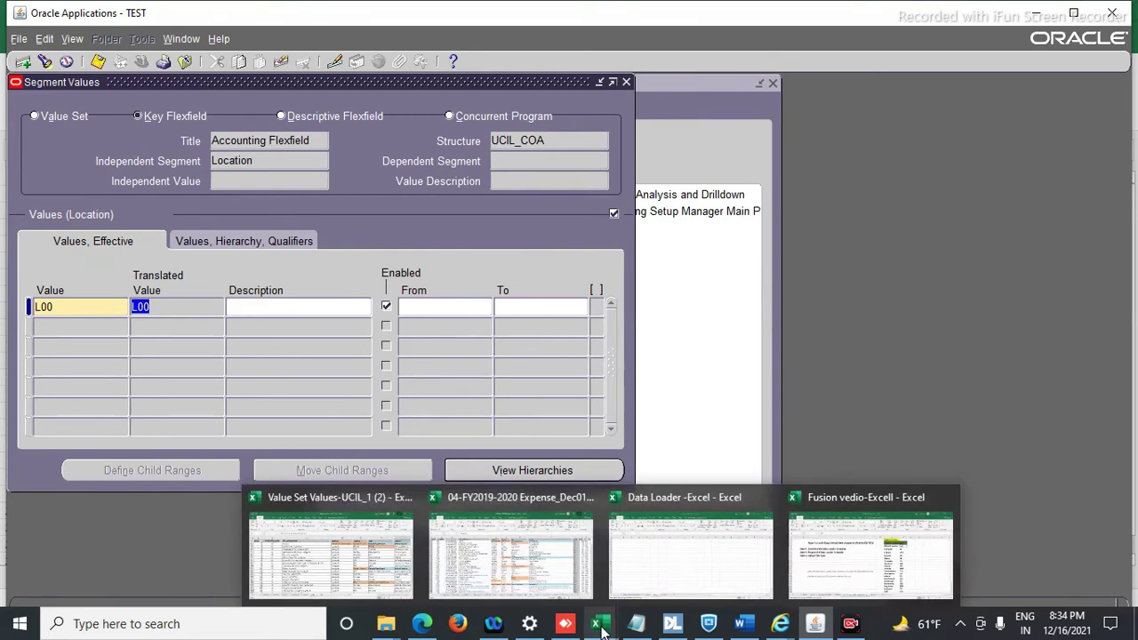
# Switch to the Data Loader -Excel workbook and enter L00 in cell A1 of Sheet4
pyautogui.click(662, 575)
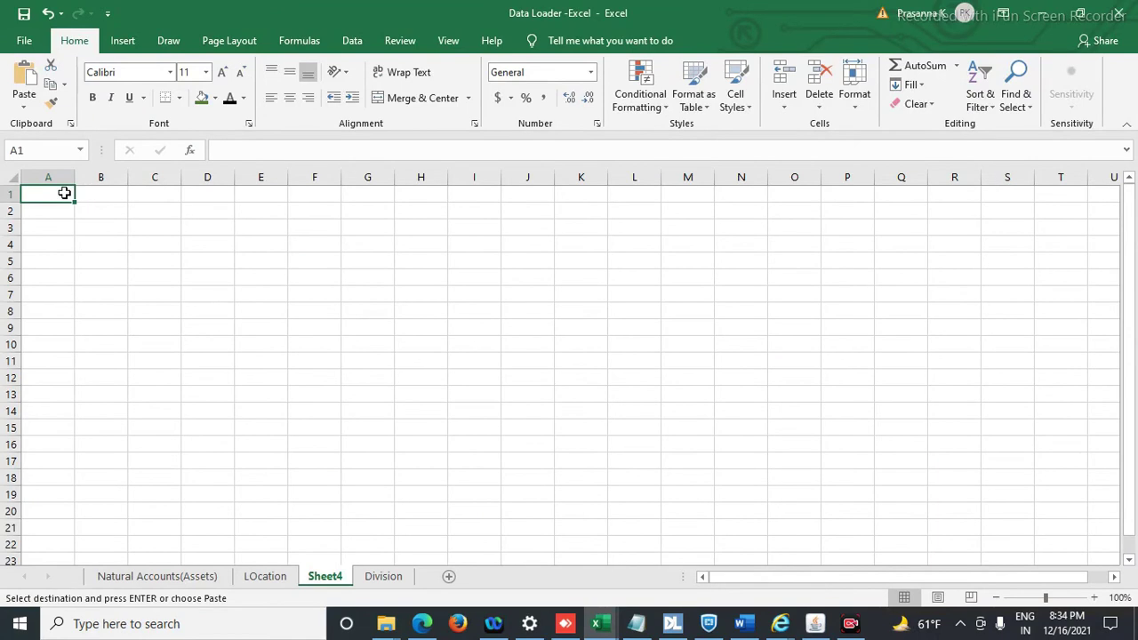
pyautogui.write('00')
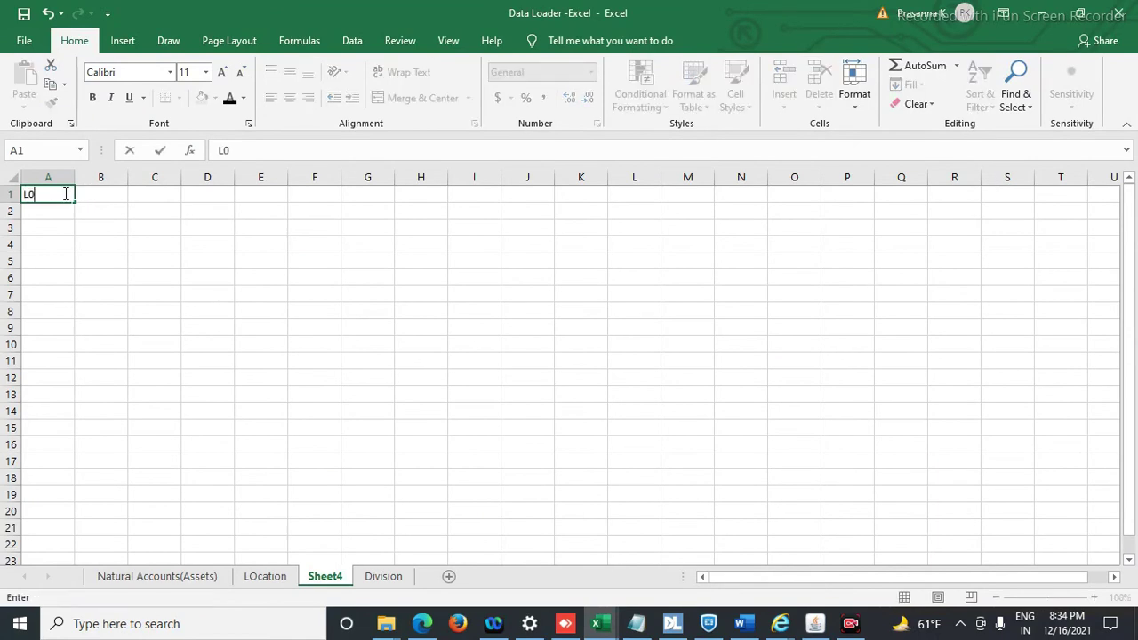
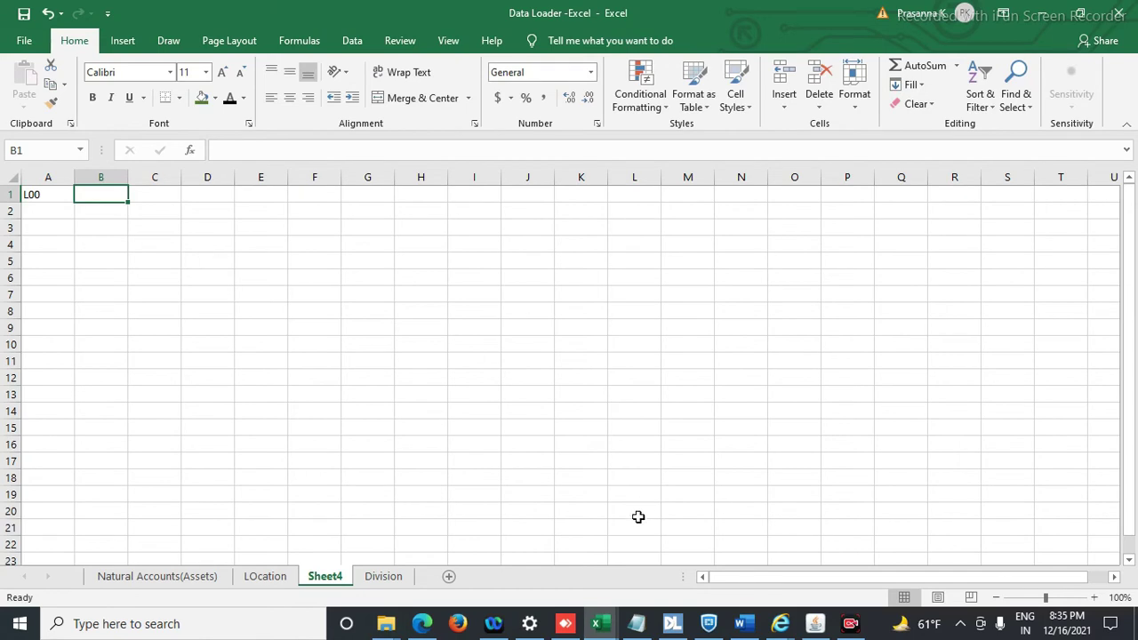
# Open the Data Loader Commands / Shortcuts page linked in the Fusion vedio-Excell workbook and copy the Oracle Apps 11i/R12 keystroke \{TAB}
pyautogui.moveTo(601, 629)
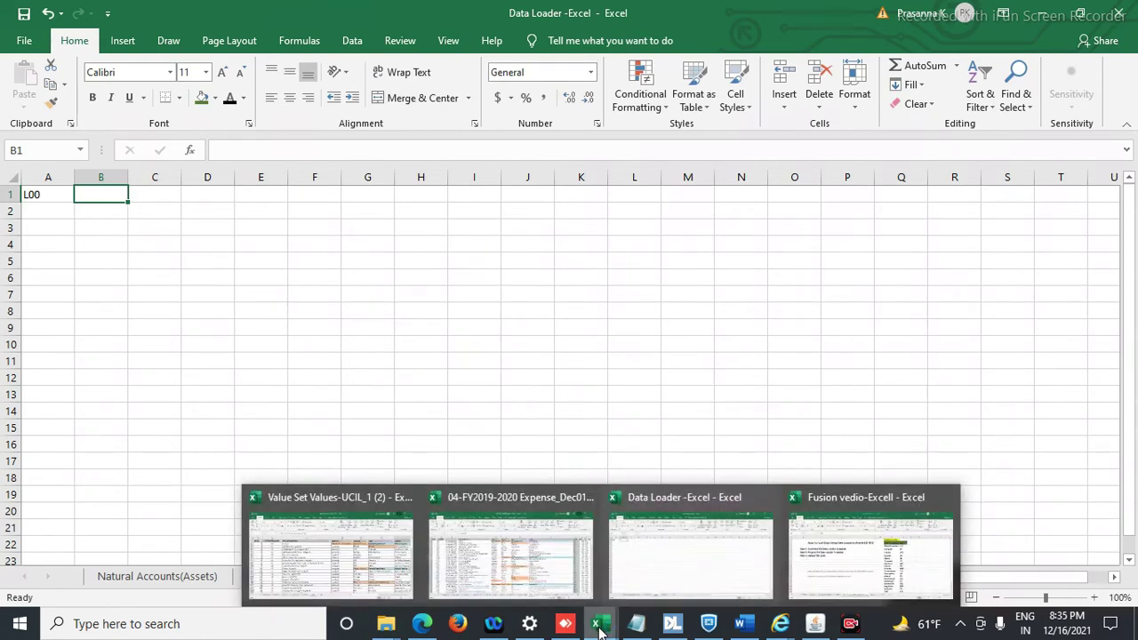
pyautogui.click(858, 551)
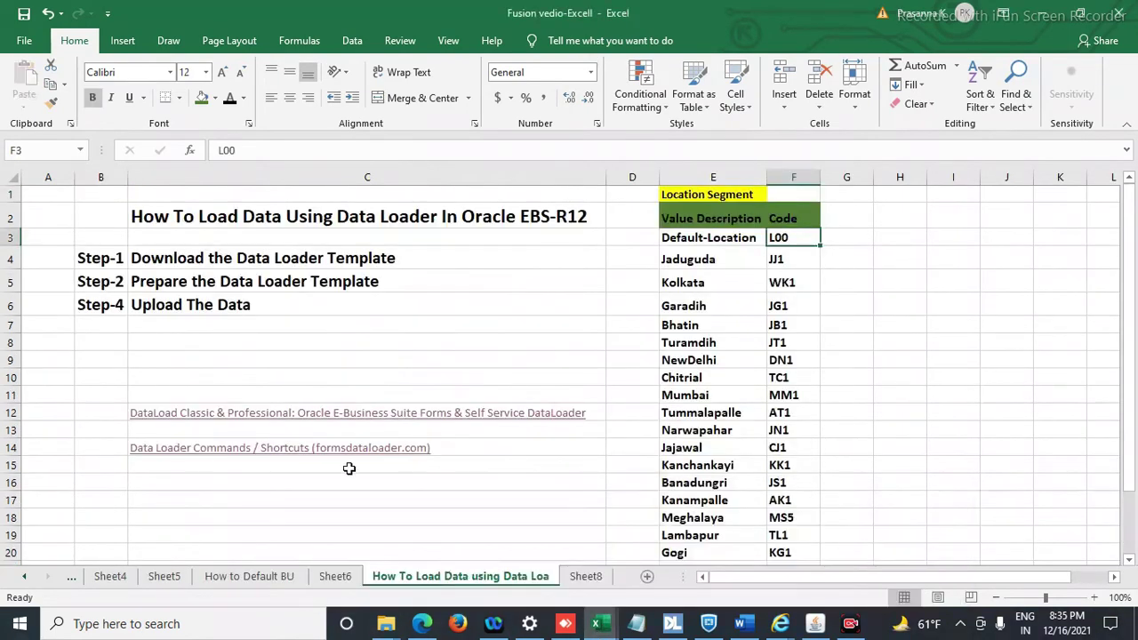
pyautogui.click(273, 448)
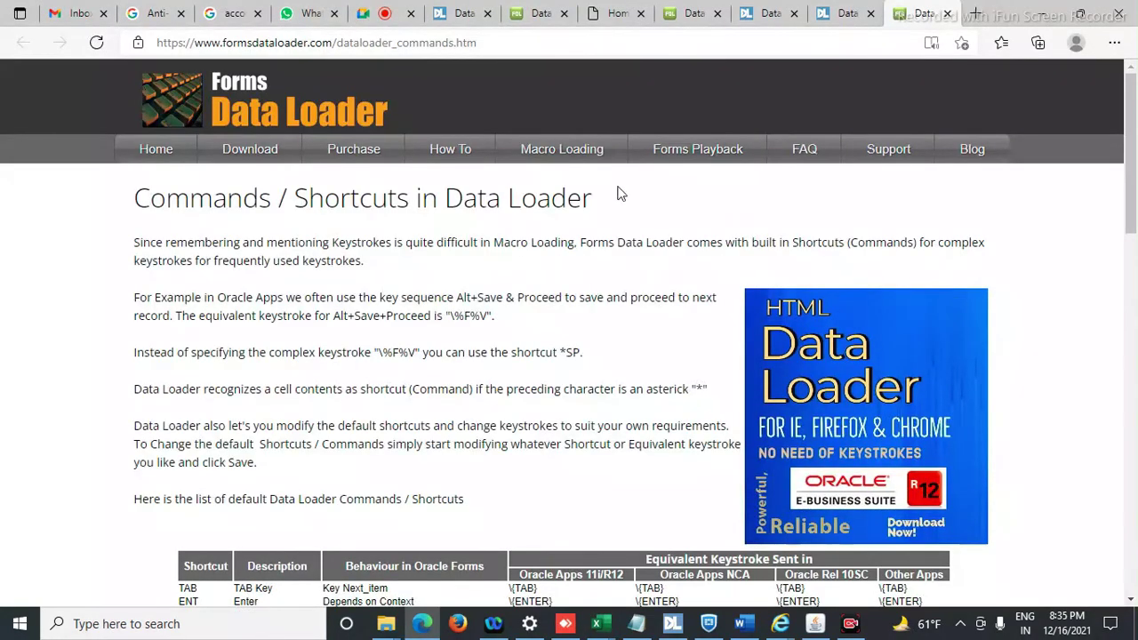
pyautogui.moveTo(1131, 143); pyautogui.dragTo(1131, 278)
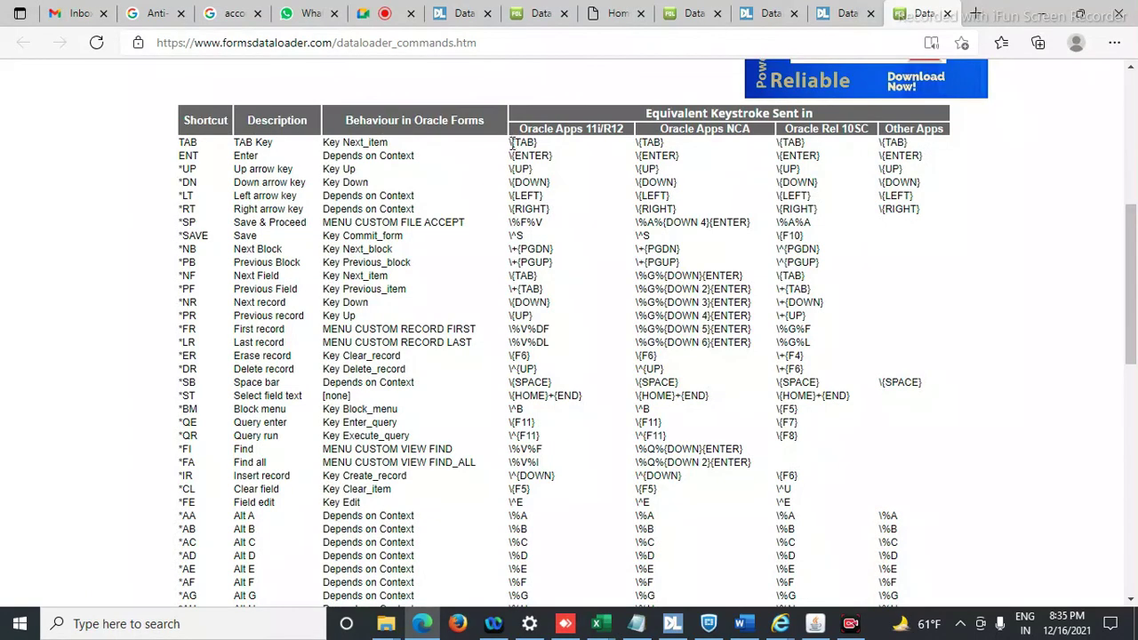
pyautogui.moveTo(511, 142); pyautogui.dragTo(540, 149)
pyautogui.hotkey('ctrl', 'c')
# Return to Sheet4 of the Data Loader -Excel workbook and paste \{TAB} into cell B1
pyautogui.hotkey('alt', 'Tab')
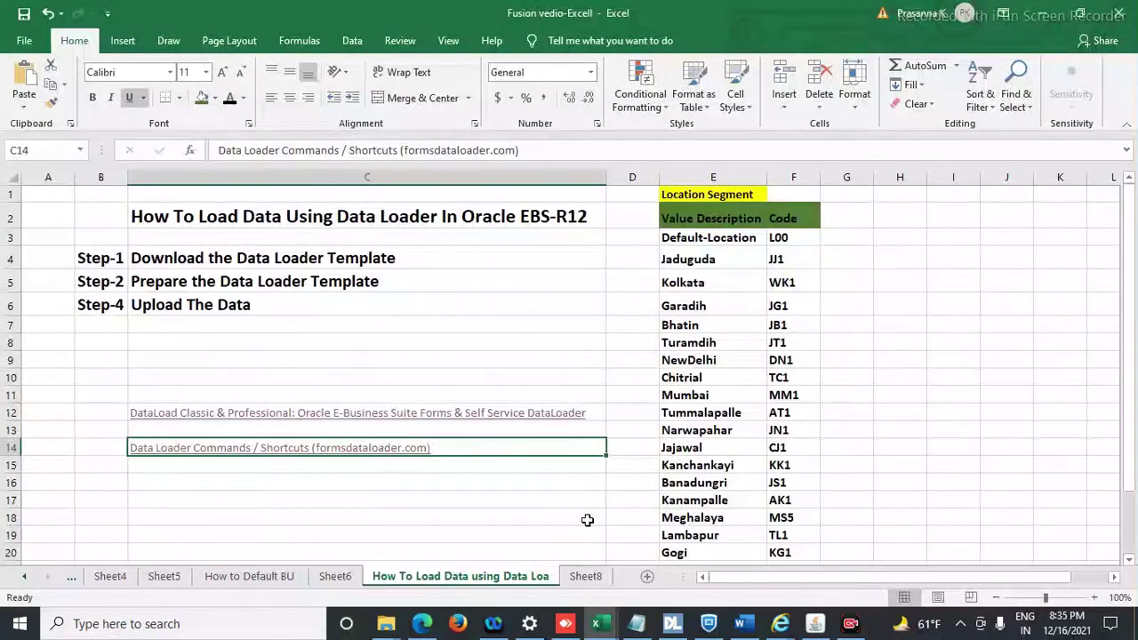
pyautogui.click(598, 625)
pyautogui.click(646, 583)
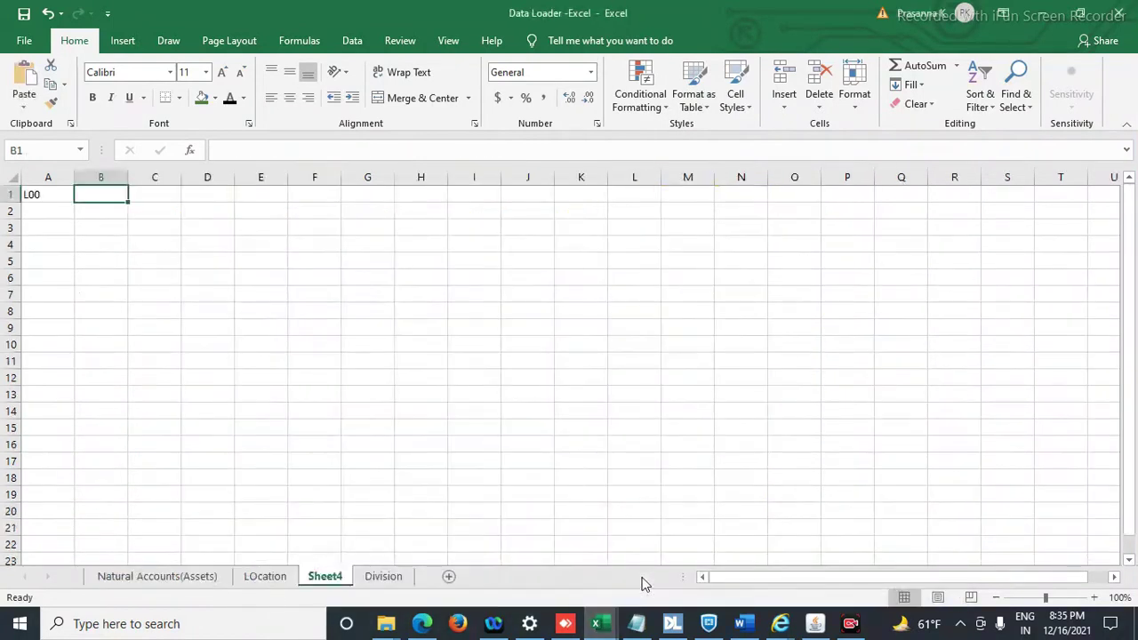
pyautogui.hotkey('ctrl', 'v')
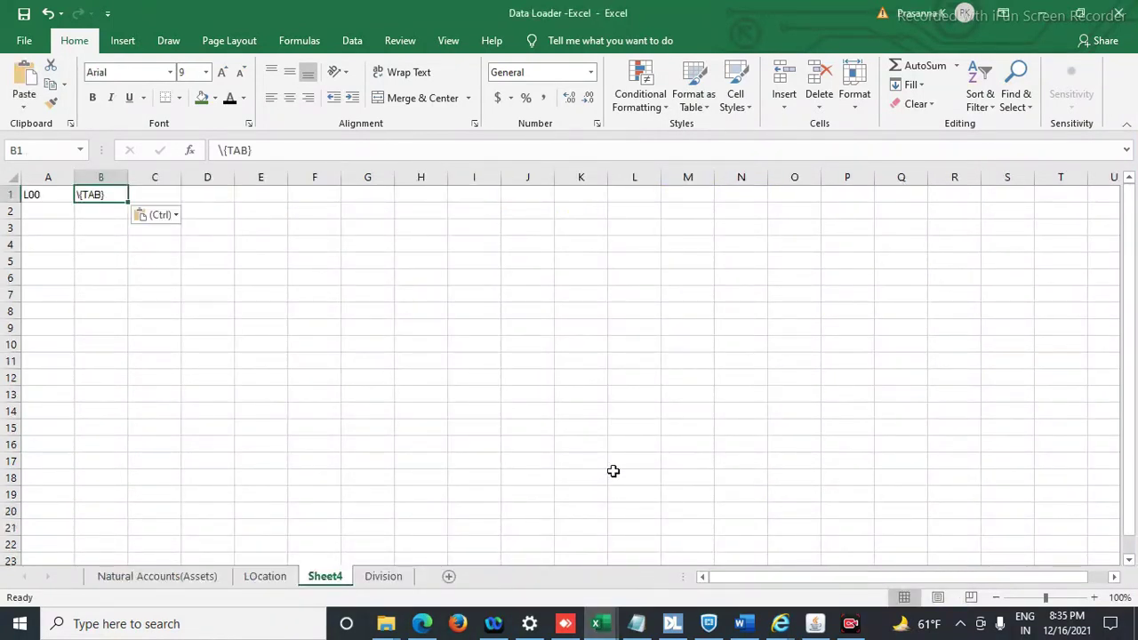
# Switch to Oracle Applications and advance from the L00 value to its Description field
pyautogui.click(816, 624)
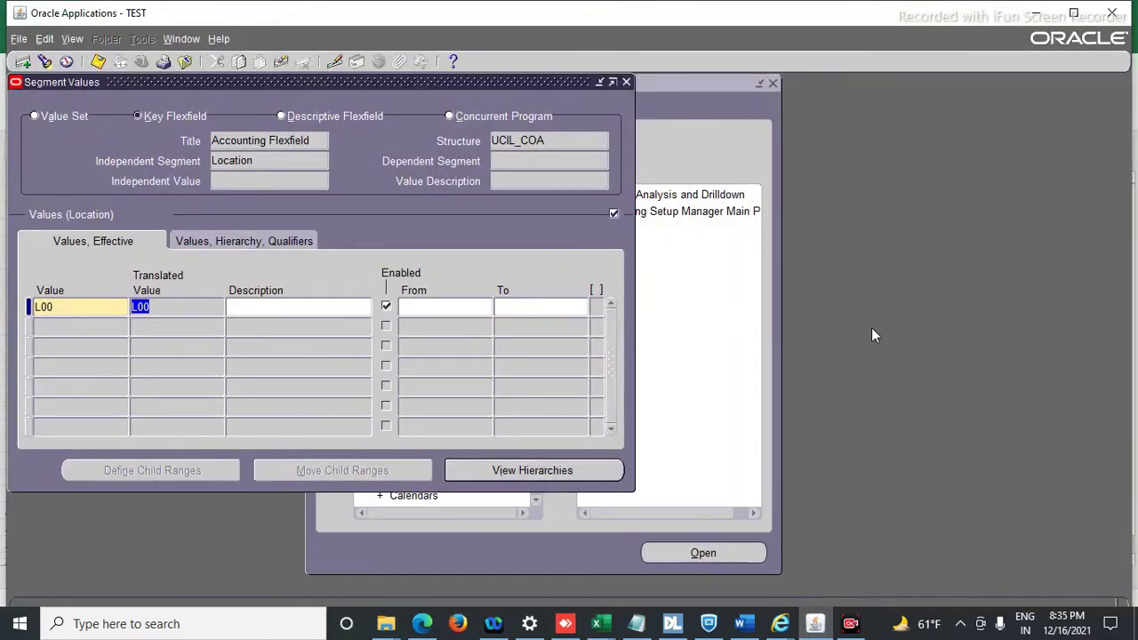
pyautogui.doubleClick(82, 307)
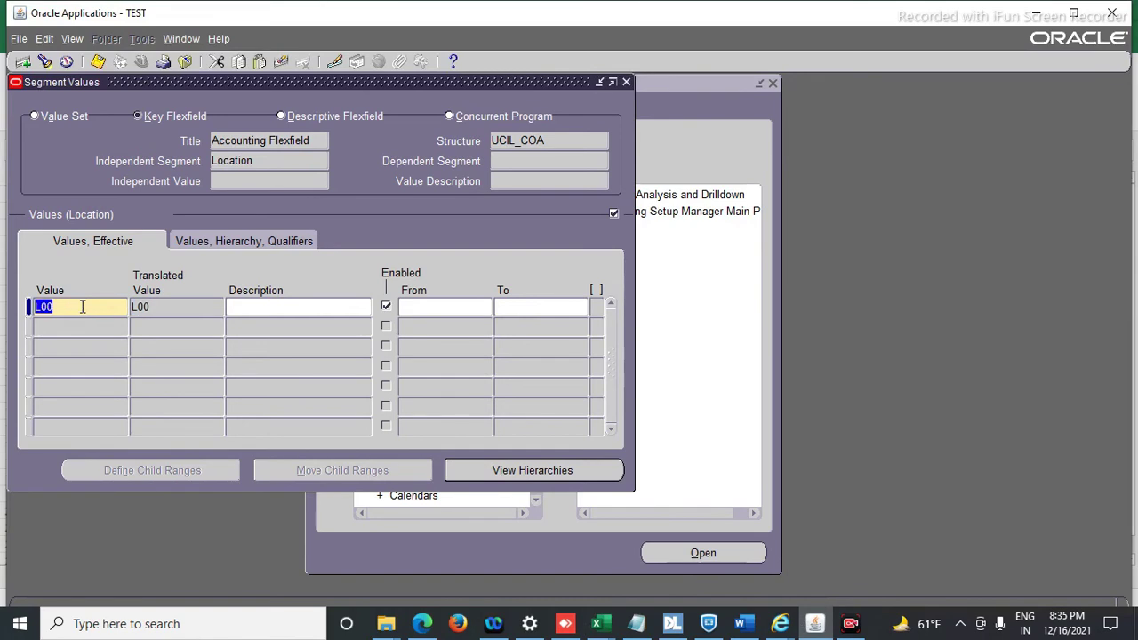
pyautogui.press('Tab')
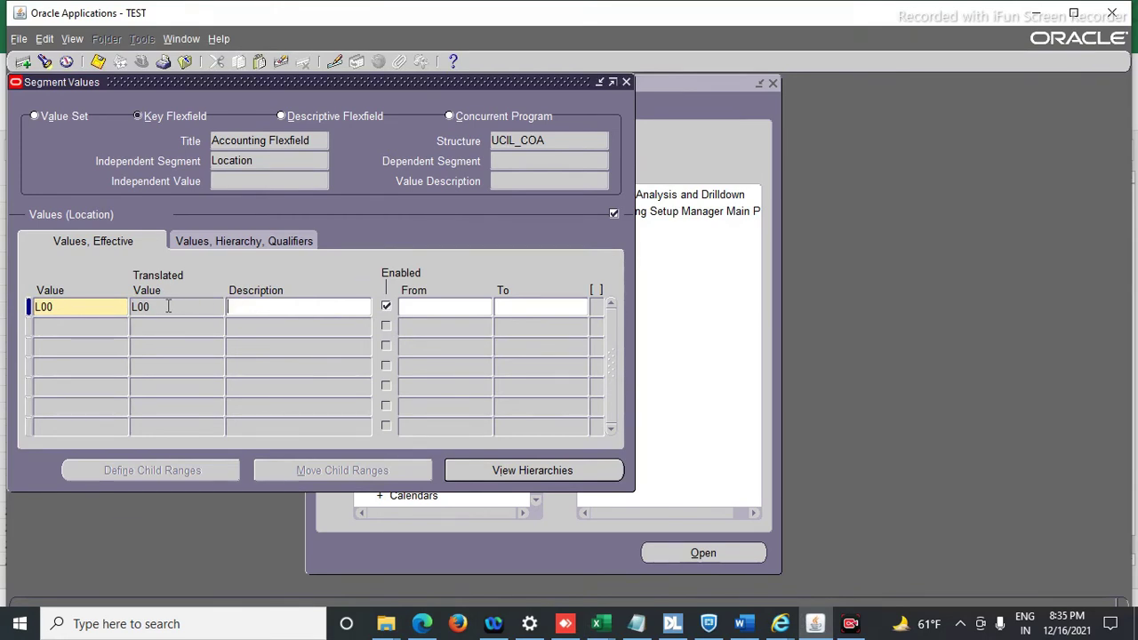
# Select cell D1 in the Data Loader -Excel workbook and copy the Default-Location description from the Fusion vedio-Excell workbook
pyautogui.hotkey('alt', 'Tab')
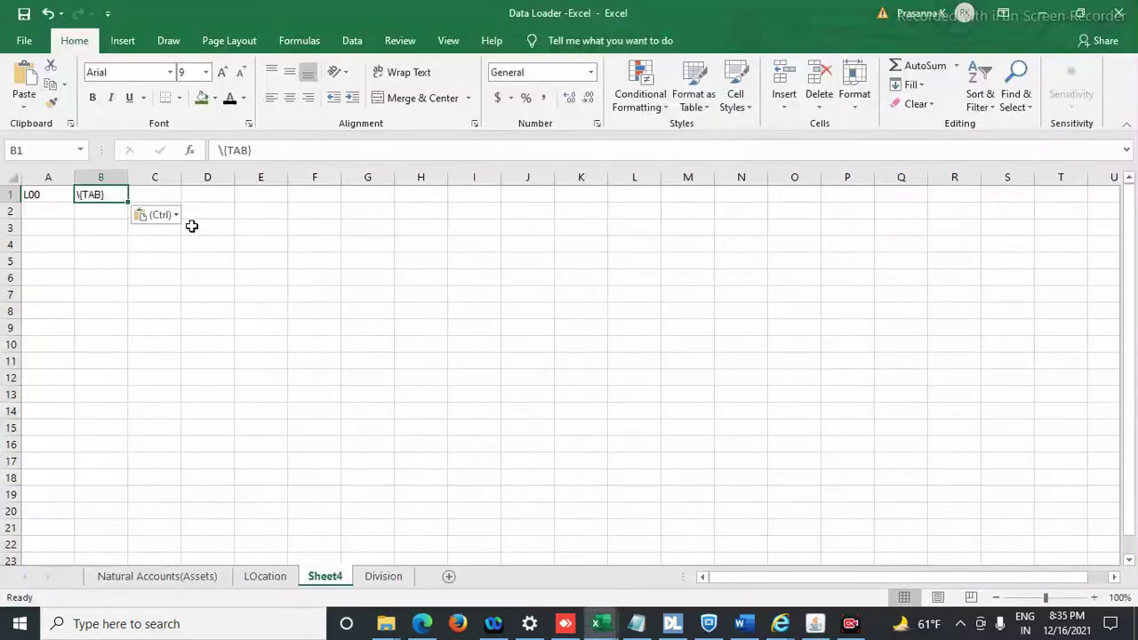
pyautogui.click(165, 195)
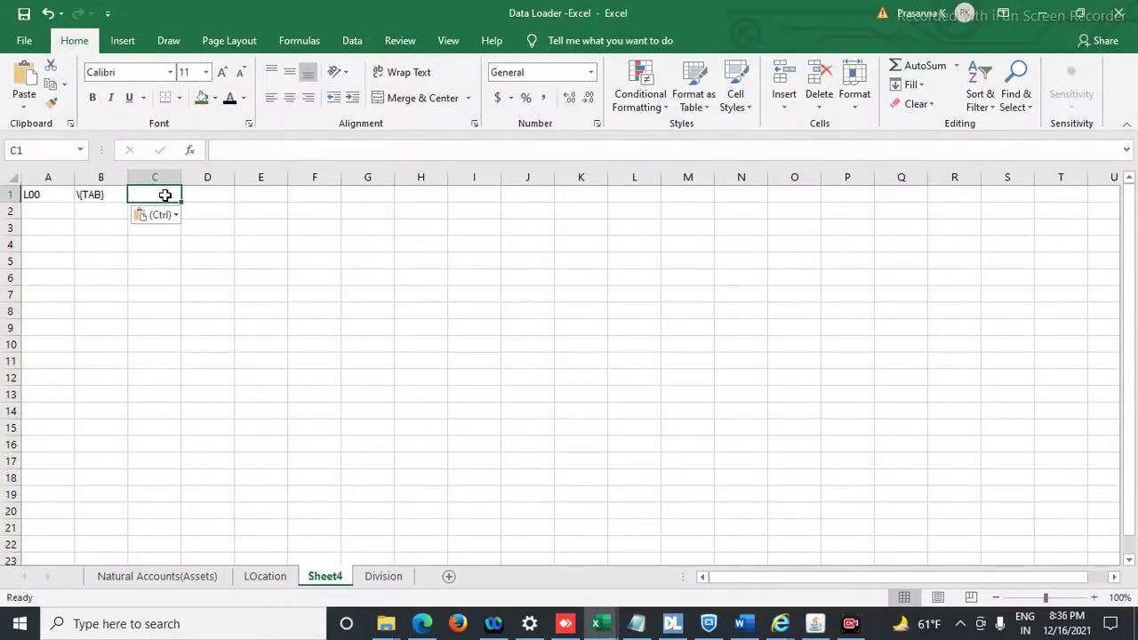
pyautogui.click(203, 194)
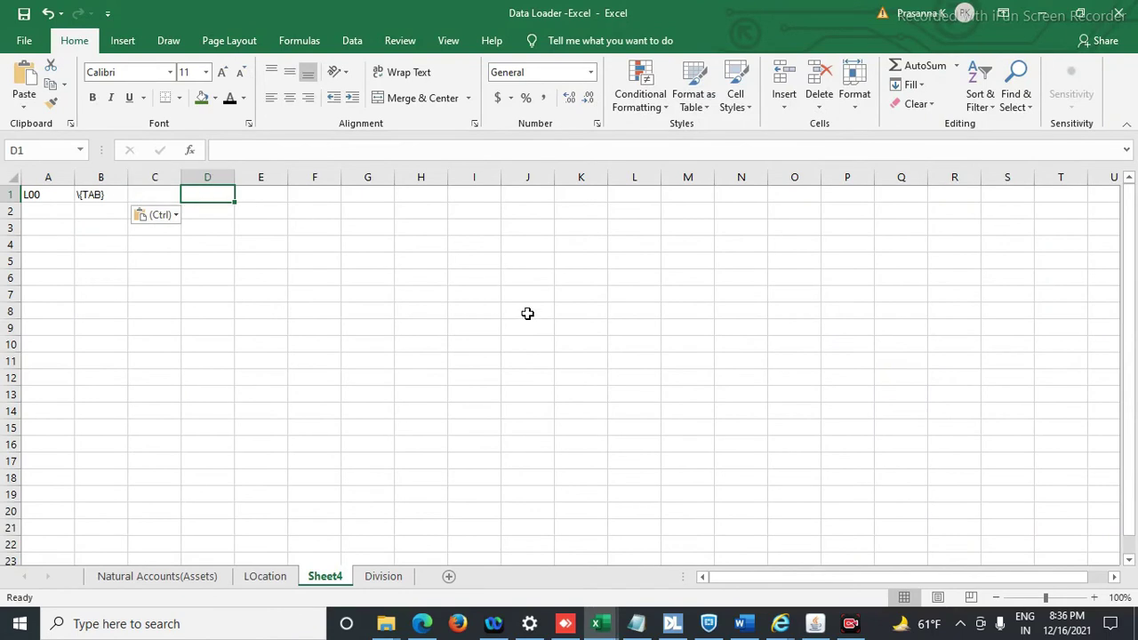
pyautogui.hotkey('alt', 'Tab')
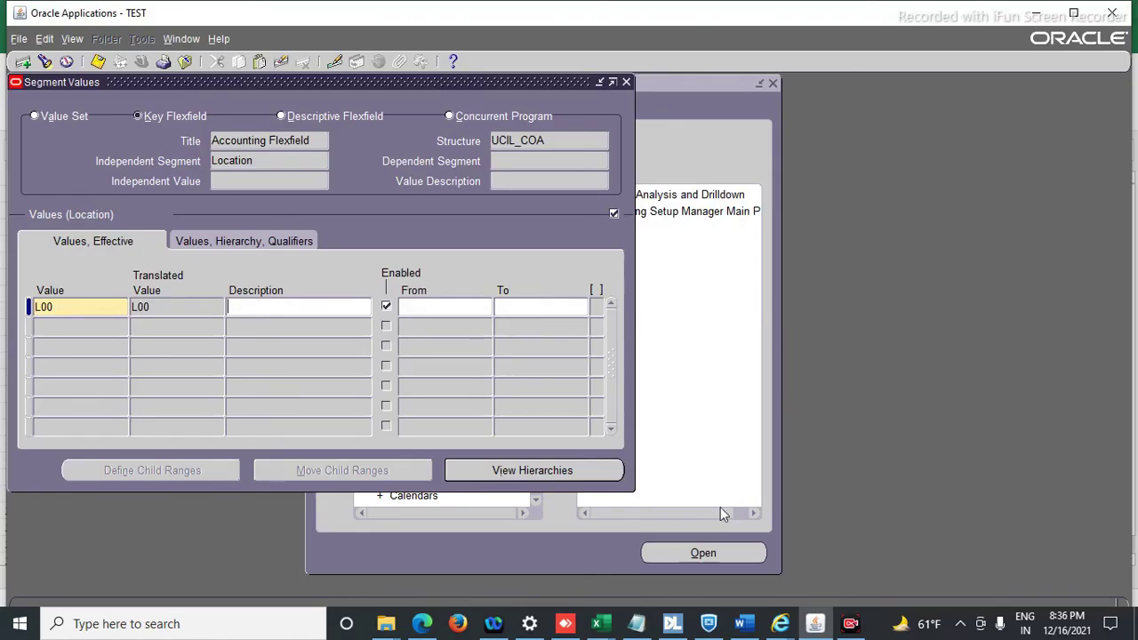
pyautogui.moveTo(603, 633)
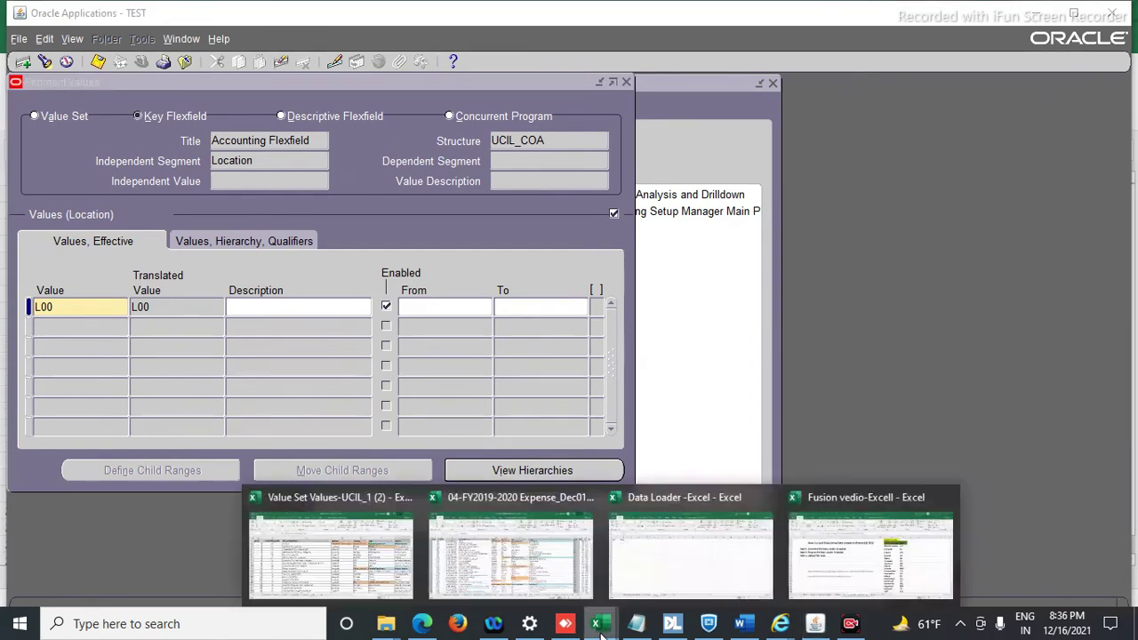
pyautogui.click(845, 560)
pyautogui.click(707, 240)
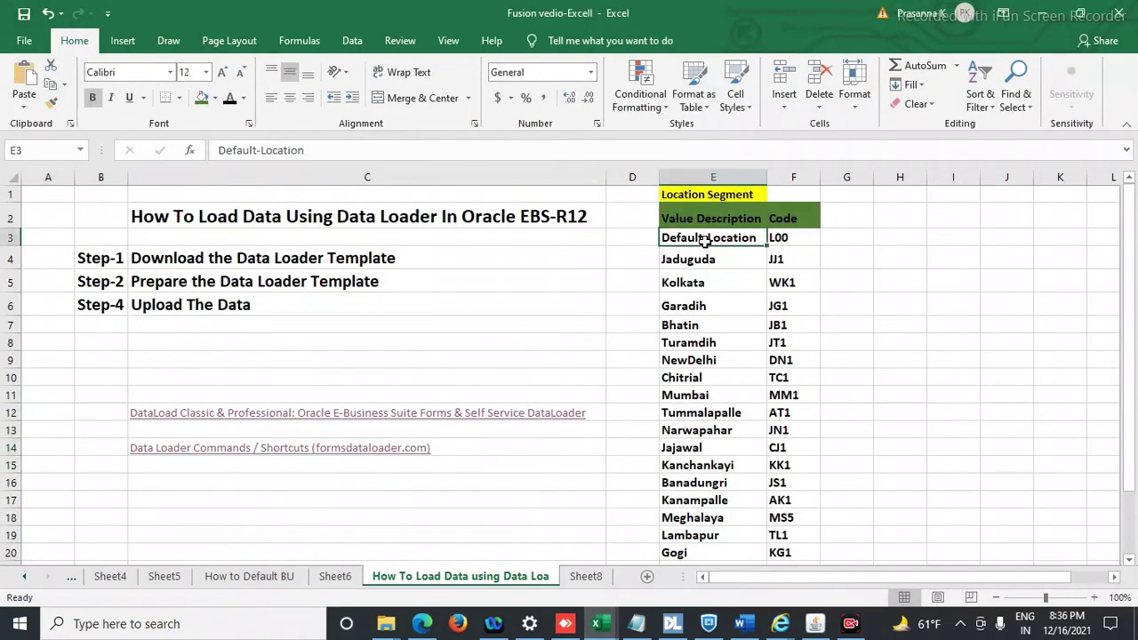
pyautogui.hotkey('ctrl', 'c')
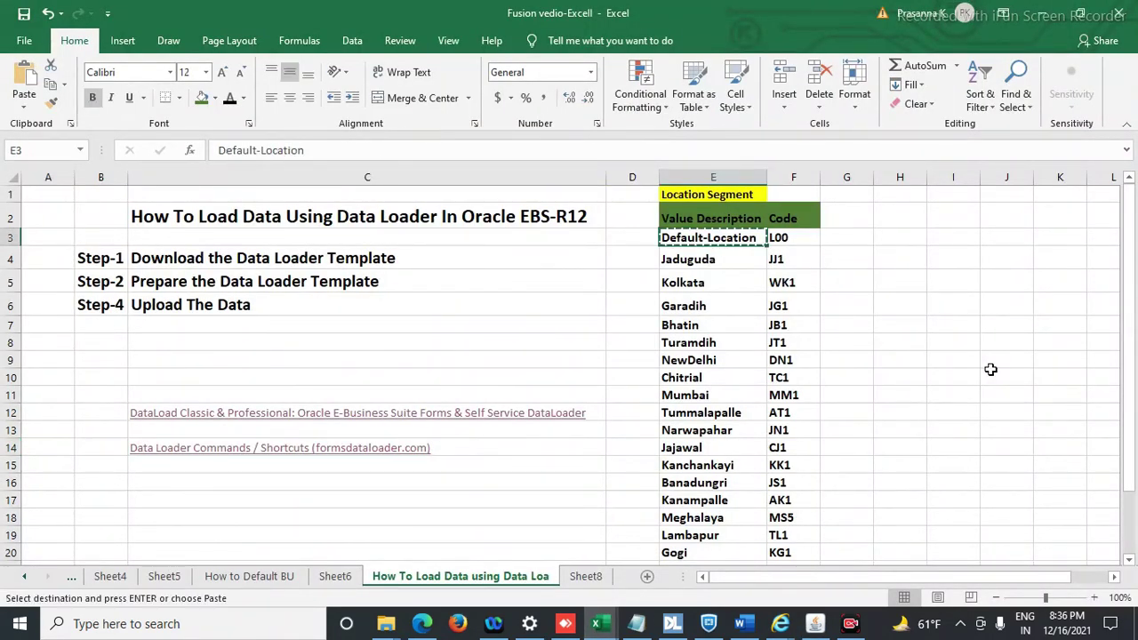
# Paste Default-Location into cell D1 of the Data Loader -Excel workbook and fit column D's width to the text
pyautogui.hotkey('alt', 'Tab')
pyautogui.hotkey('alt', 'Tab')
pyautogui.press('Tab')
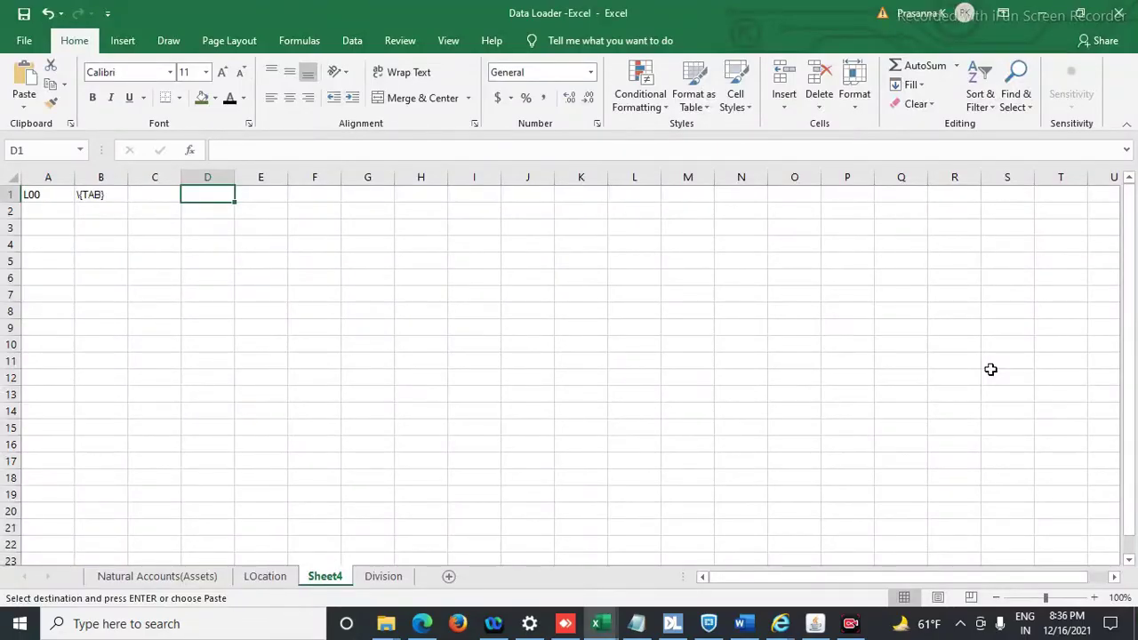
pyautogui.hotkey('ctrl', 'v')
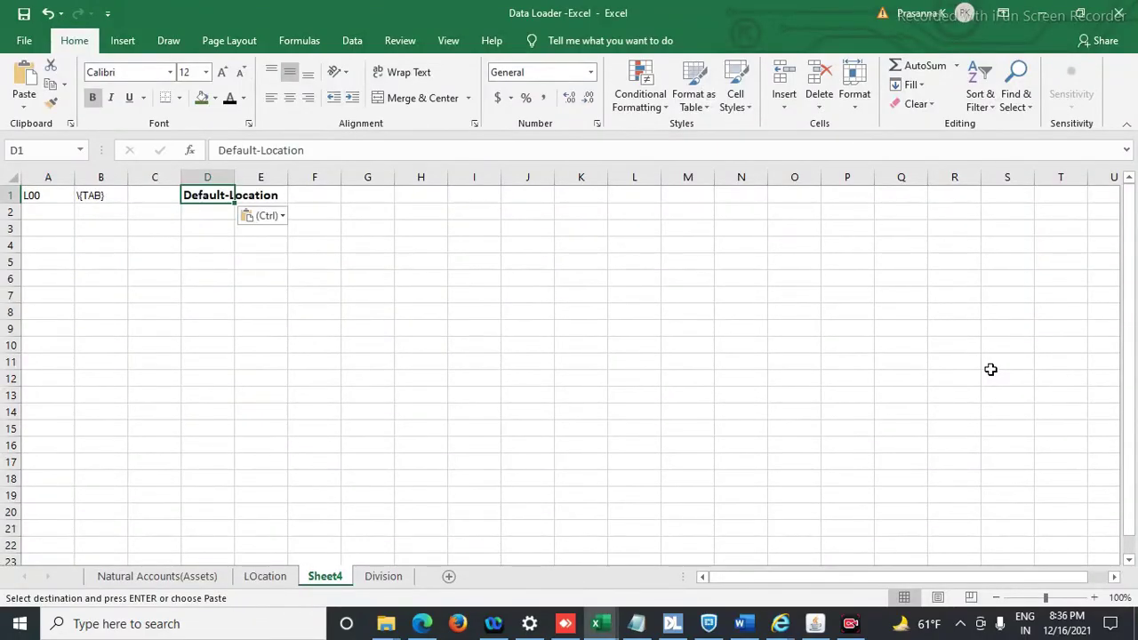
pyautogui.doubleClick(234, 177)
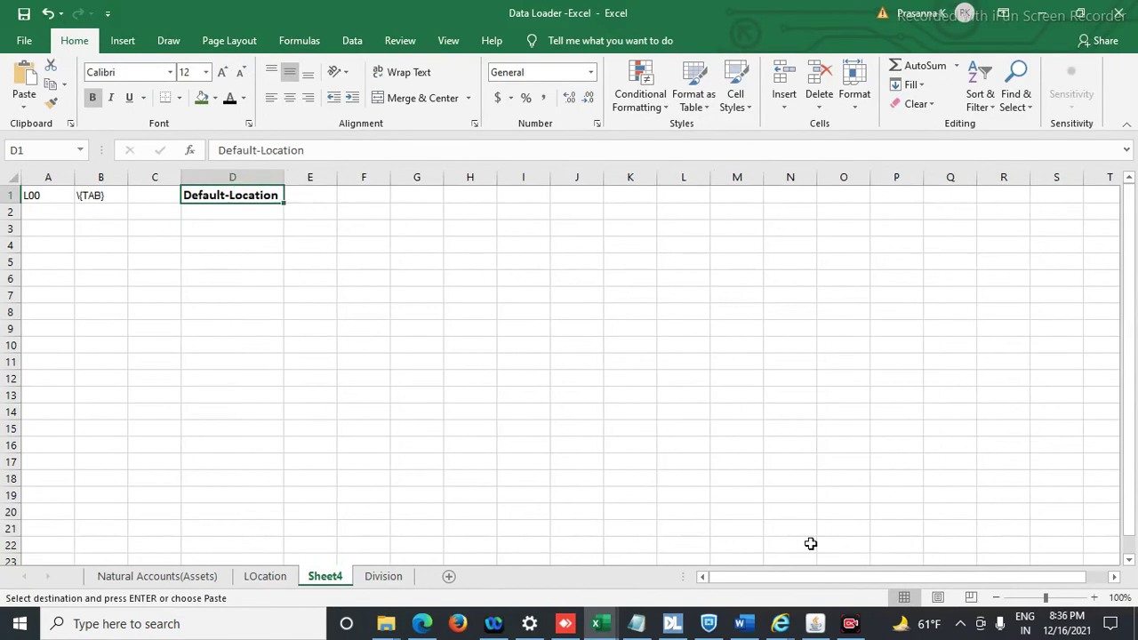
# Switch to Oracle Applications, enter Default-Location as the description of L00 and advance to its Enabled setting
pyautogui.click(816, 623)
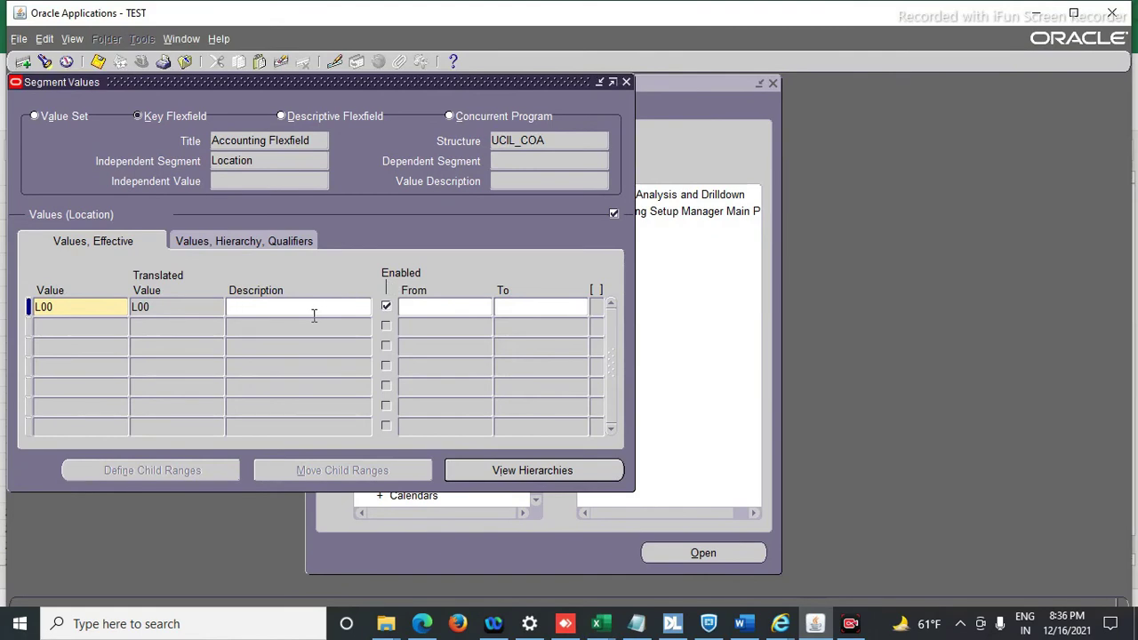
pyautogui.hotkey('ctrl', 'v')
pyautogui.press('Tab')
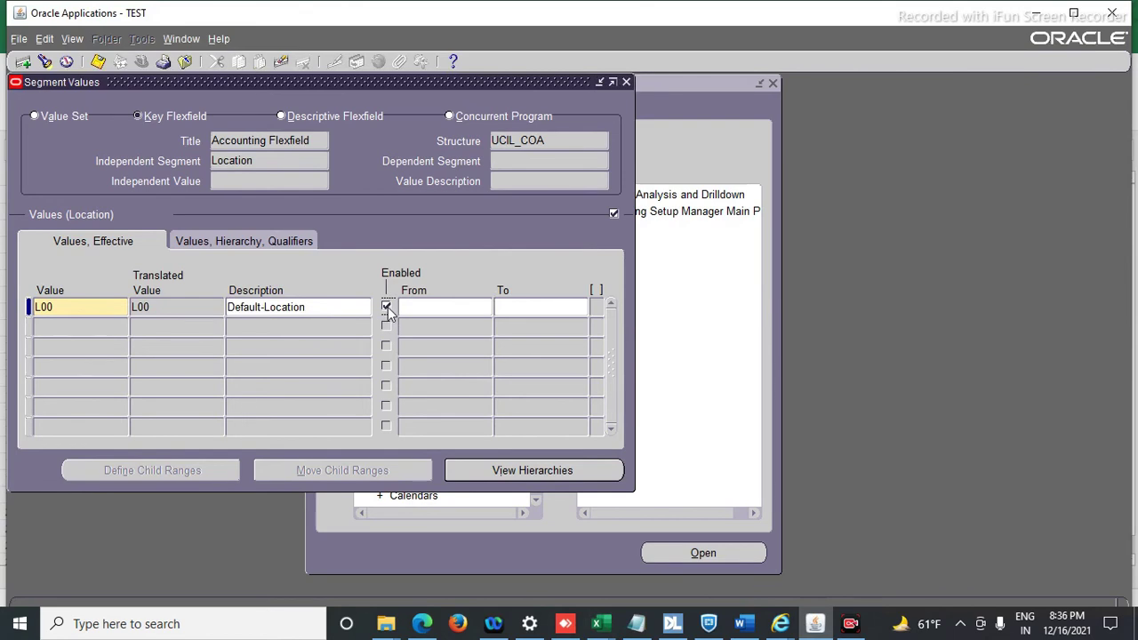
# Return to the Data Loader -Excel workbook and copy the \{TAB} keystroke from cell B1 into cell E1
pyautogui.hotkey('alt', 'Tab')
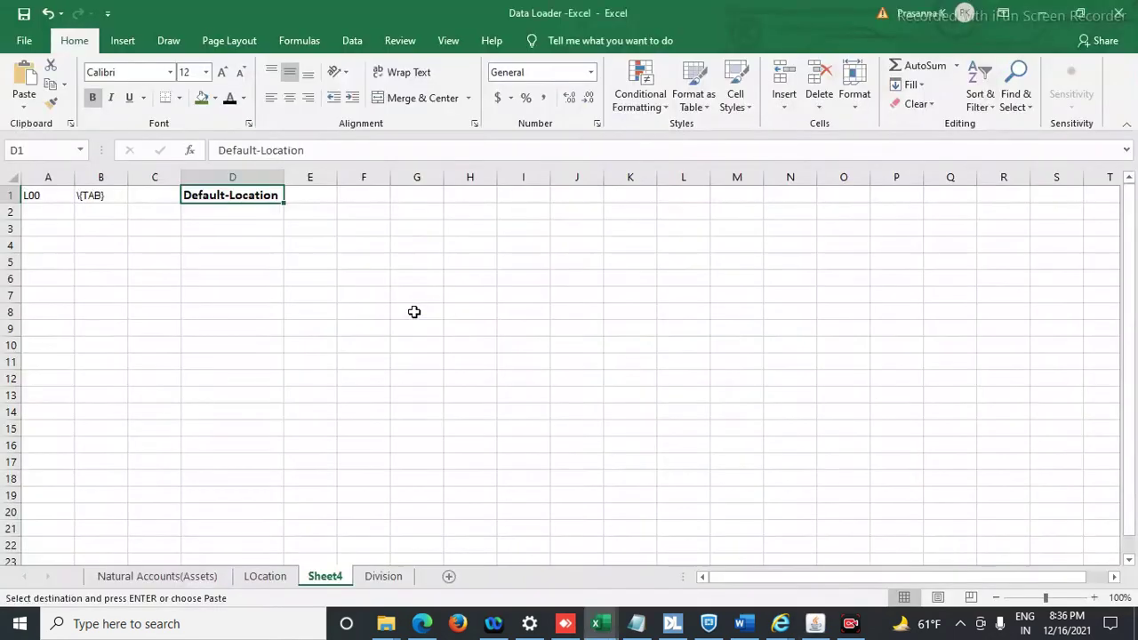
pyautogui.click(326, 193)
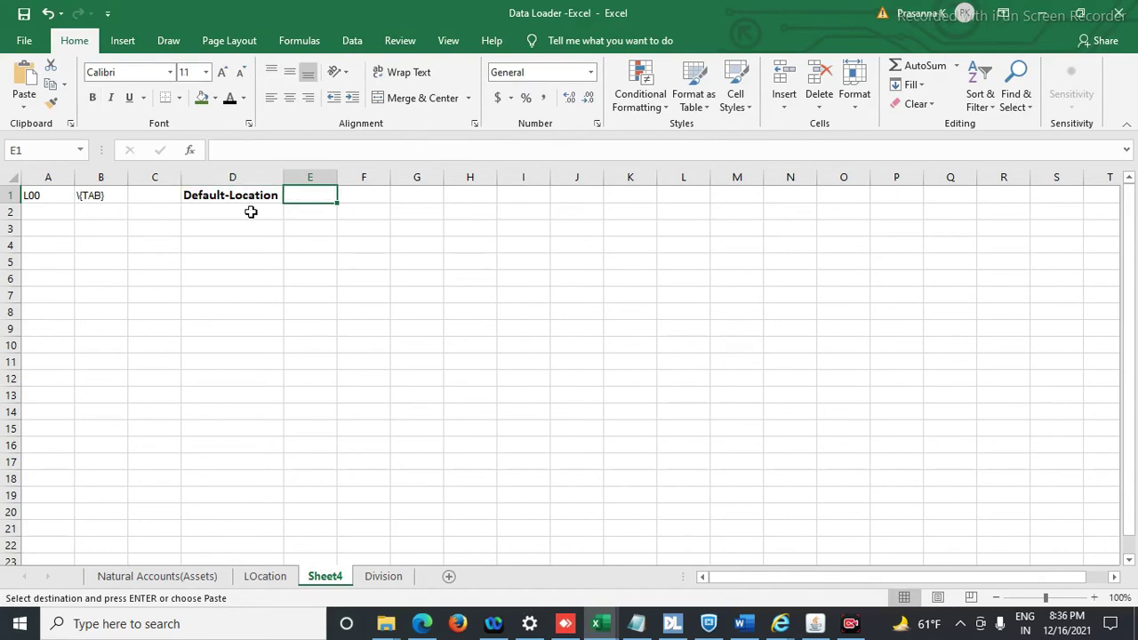
pyautogui.click(96, 194)
pyautogui.hotkey('ctrl', 'c')
pyautogui.click(309, 192)
pyautogui.hotkey('ctrl', 'v')
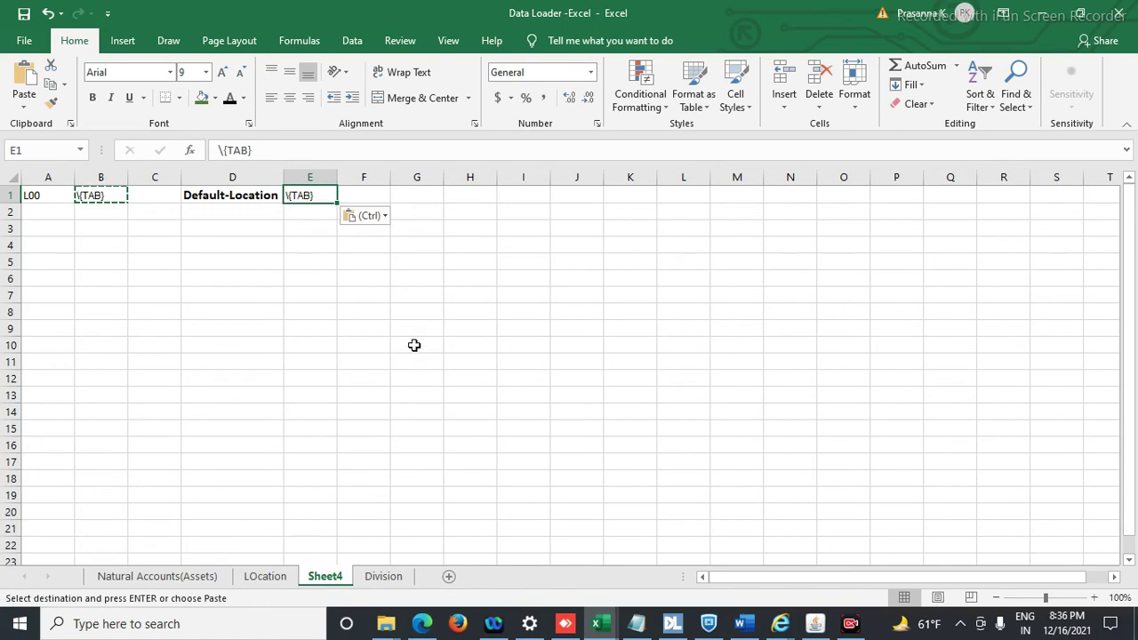
# Advance past L00's From date in Oracle Applications and paste \{TAB} into cells G1 and I1 of the Data Loader -Excel workbook
pyautogui.hotkey('alt', 'Tab')
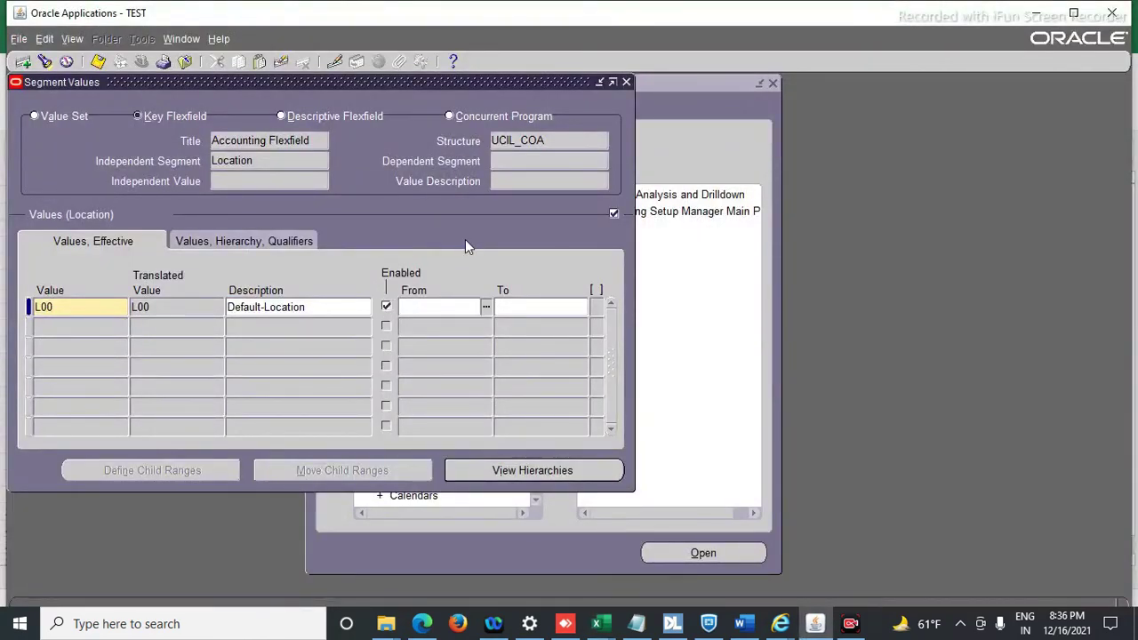
pyautogui.press('Tab')
pyautogui.hotkey('alt', 'Tab')
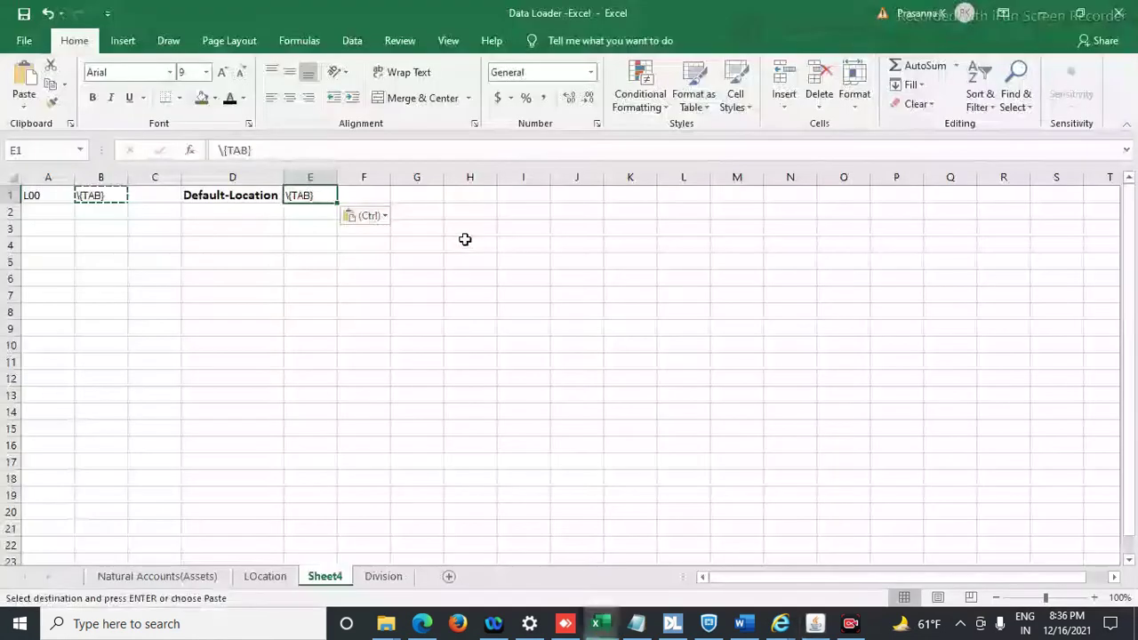
pyautogui.click(373, 195)
pyautogui.click(431, 194)
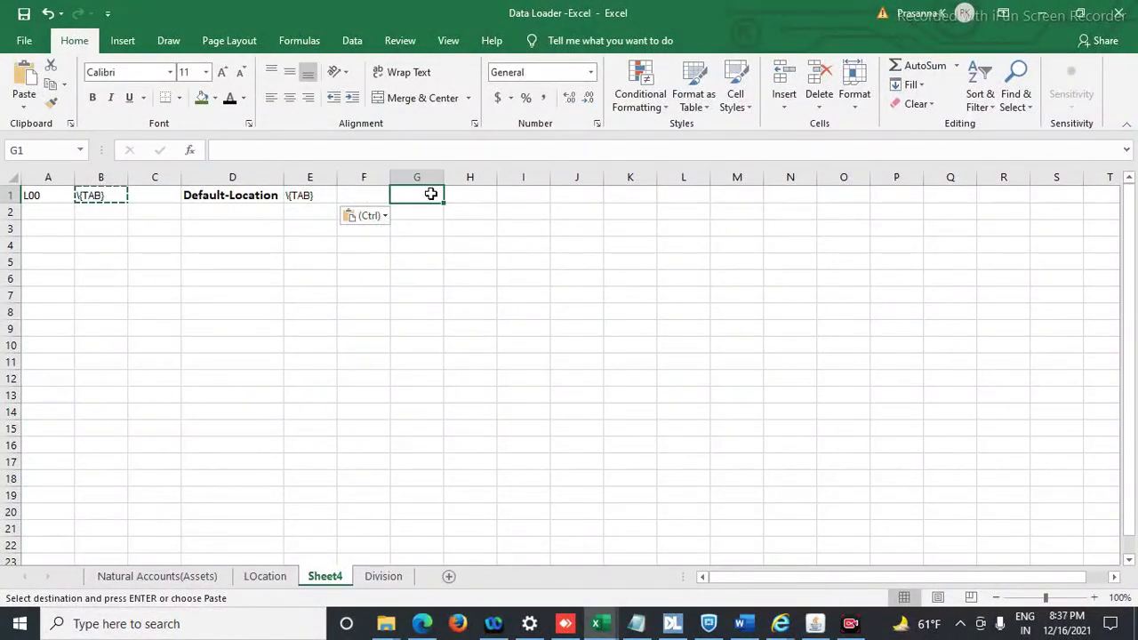
pyautogui.hotkey('ctrl', 'v')
pyautogui.click(481, 194)
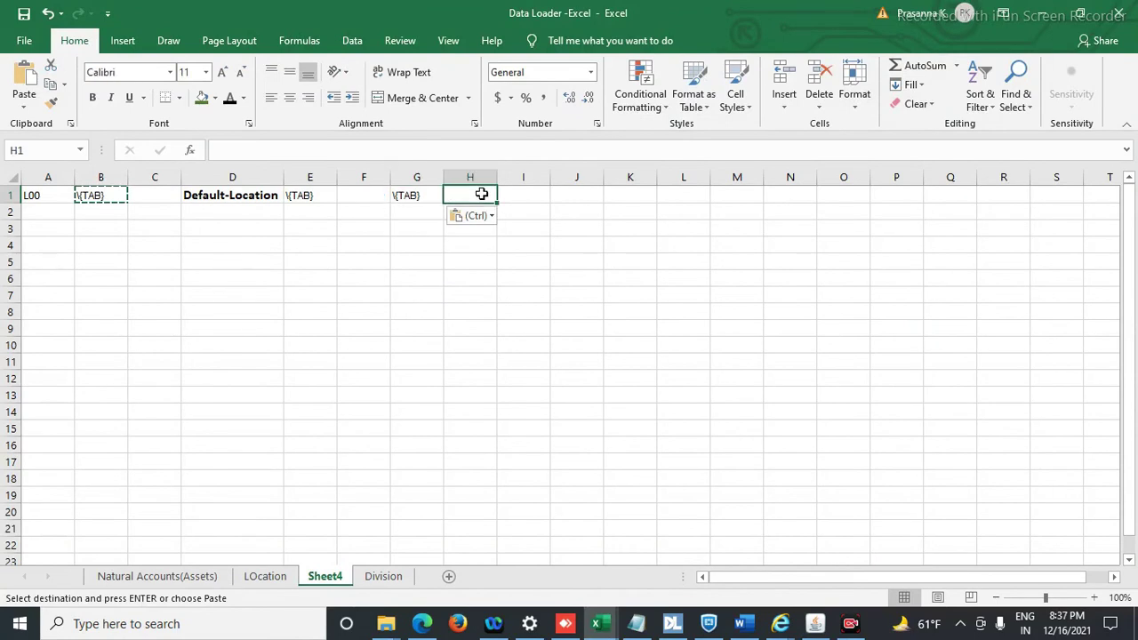
pyautogui.click(517, 194)
pyautogui.hotkey('ctrl', 'v')
# Advance through L00's remaining fields in Oracle Applications up to its Segment Qualifiers and return to the Data Loader -Excel workbook
pyautogui.hotkey('alt', 'Tab')
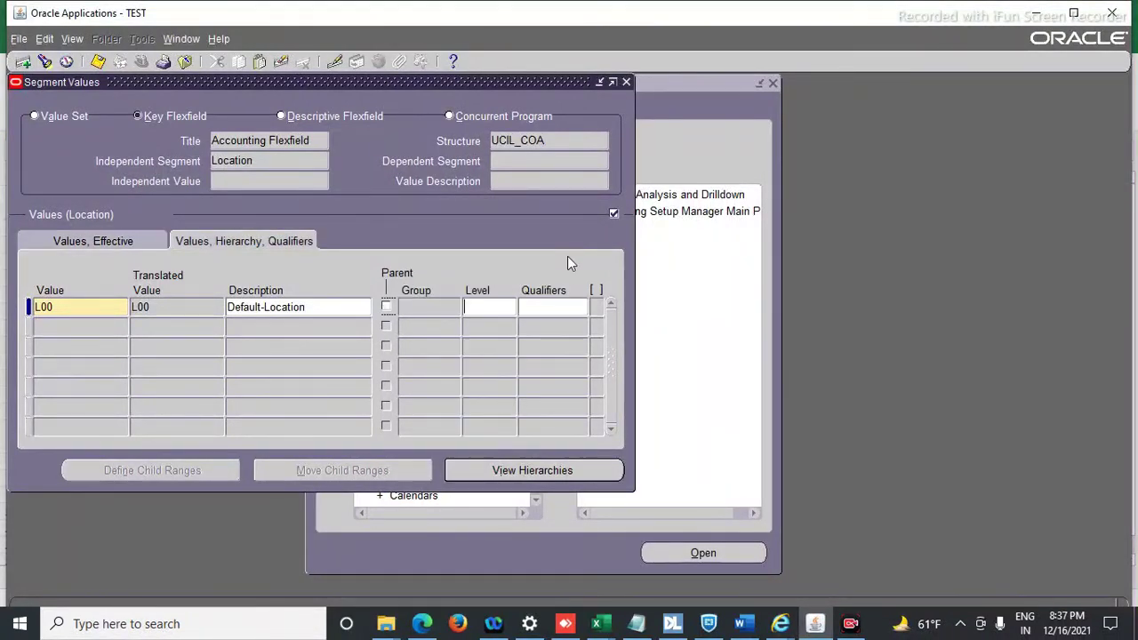
pyautogui.press('Tab')
pyautogui.press('Tab')
pyautogui.press('Tab')
pyautogui.press('Tab')
pyautogui.press('Tab')
pyautogui.press('Tab')
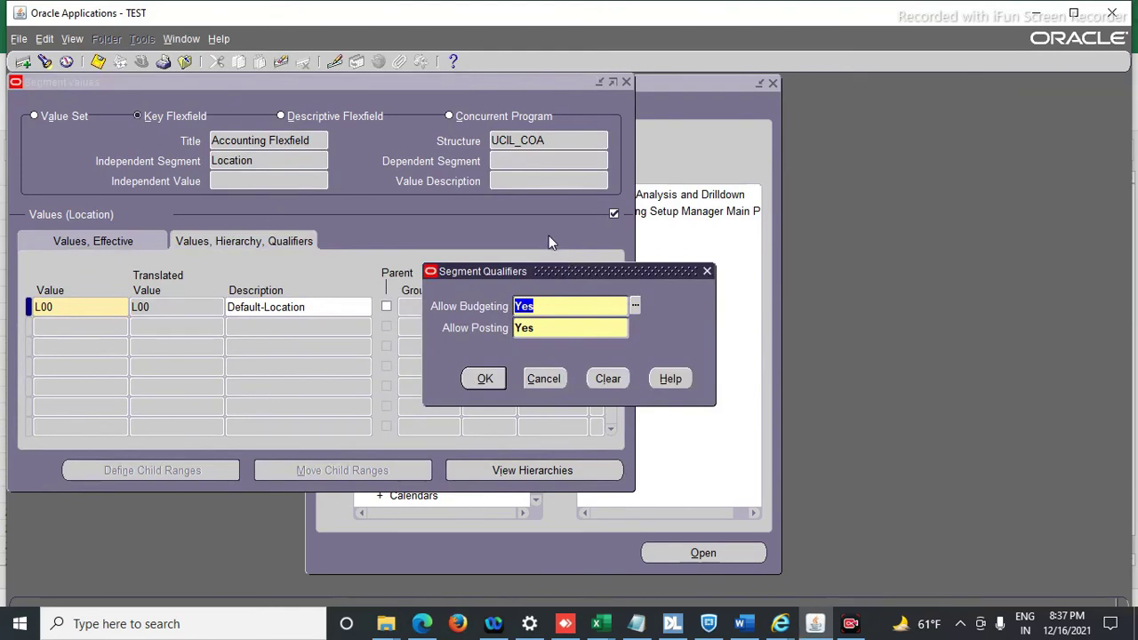
pyautogui.hotkey('alt', 'Tab')
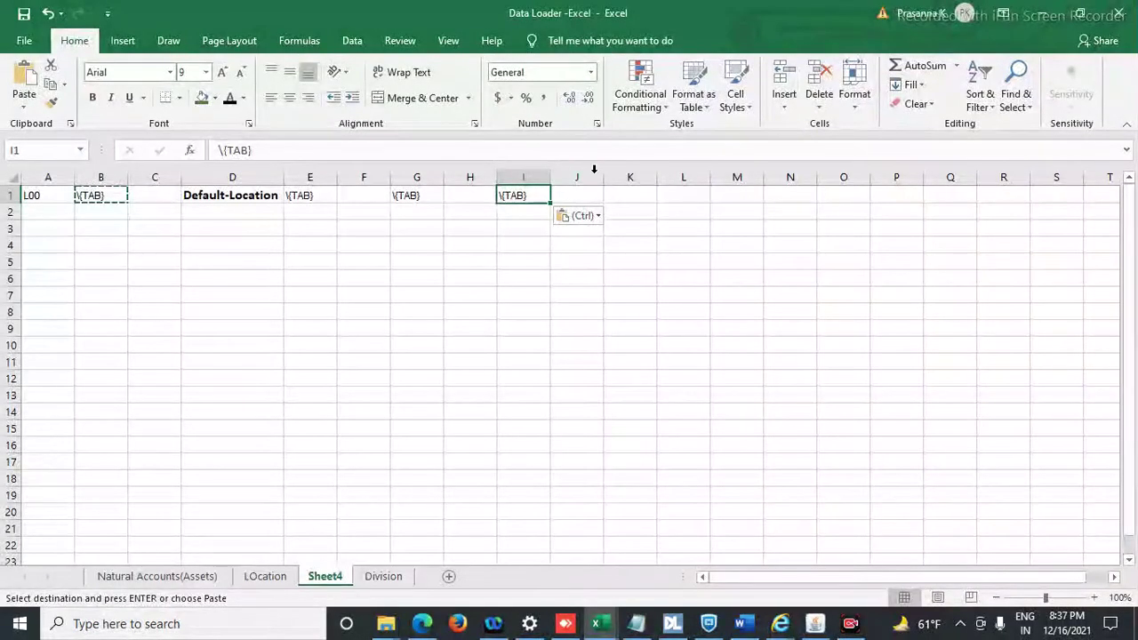
# Return to Oracle Applications, accept L00's Segment Qualifiers with Allow Budgeting and Allow Posting at Yes, and switch back to the Data Loader -Excel workbook
pyautogui.hotkey('alt', 'Tab')
pyautogui.press('Tab')
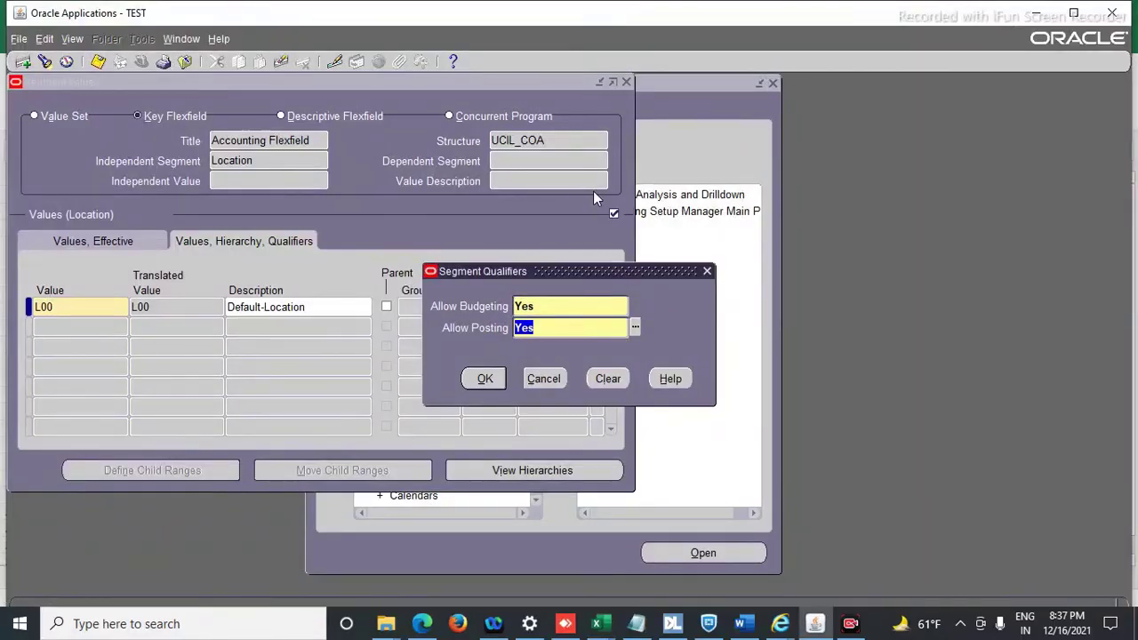
pyautogui.press('Tab')
pyautogui.press('Return')
pyautogui.press('Return')
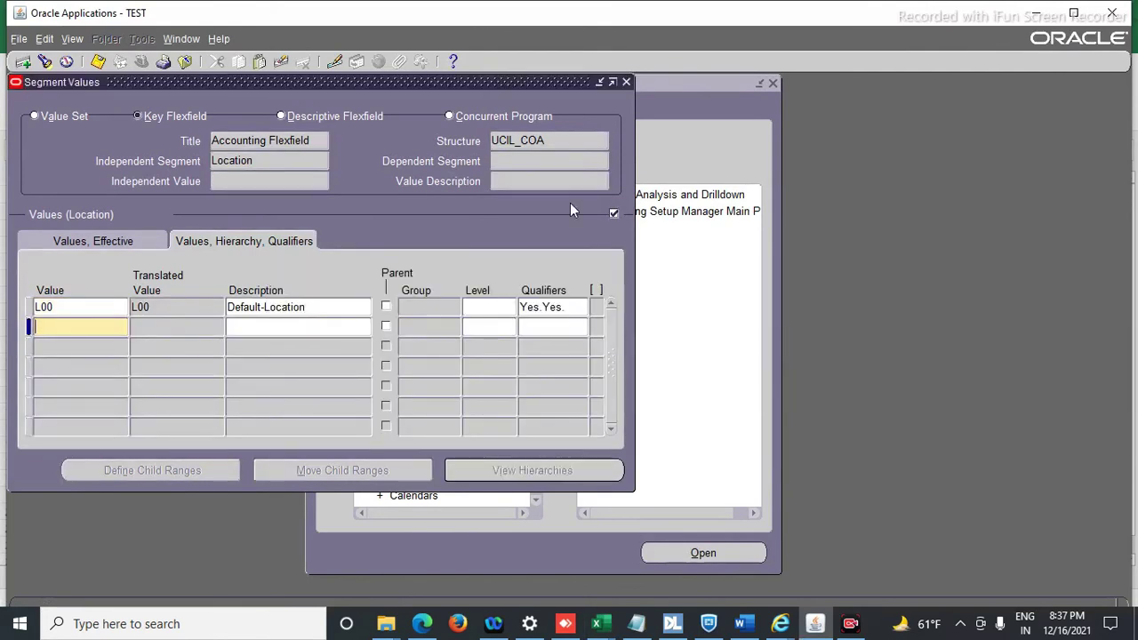
pyautogui.hotkey('alt', 'Tab')
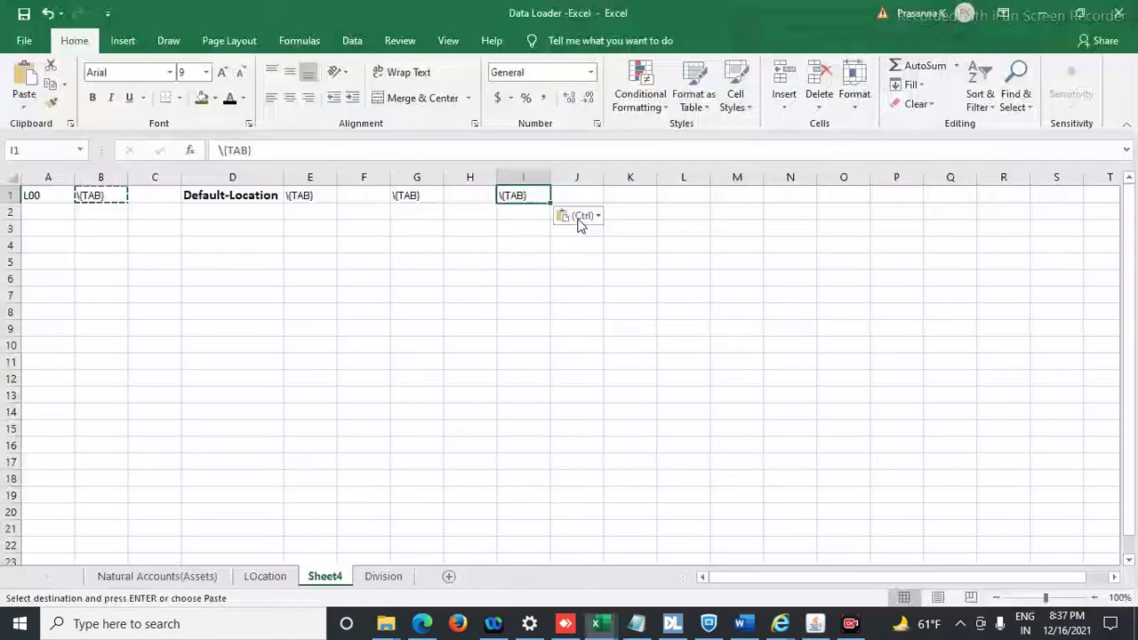
# Copy the \{ENTER} keystroke for Oracle Apps 11i/R12 from the Data Loader commands web page into cell L1 of Sheet4 in the Excel workbook
pyautogui.click(595, 201)
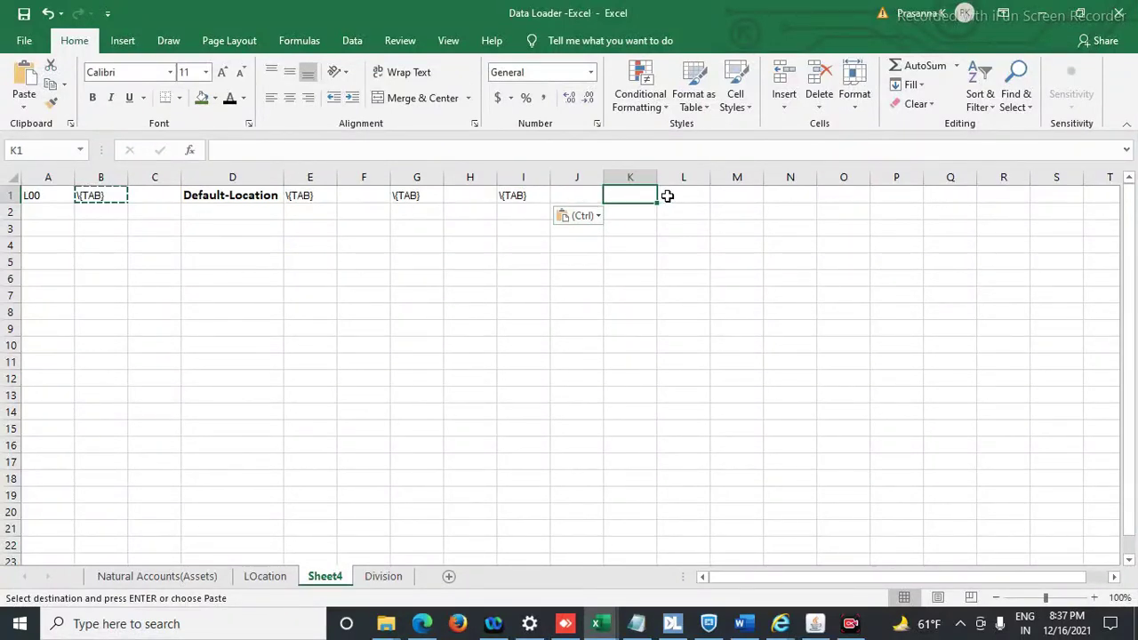
pyautogui.click(667, 197)
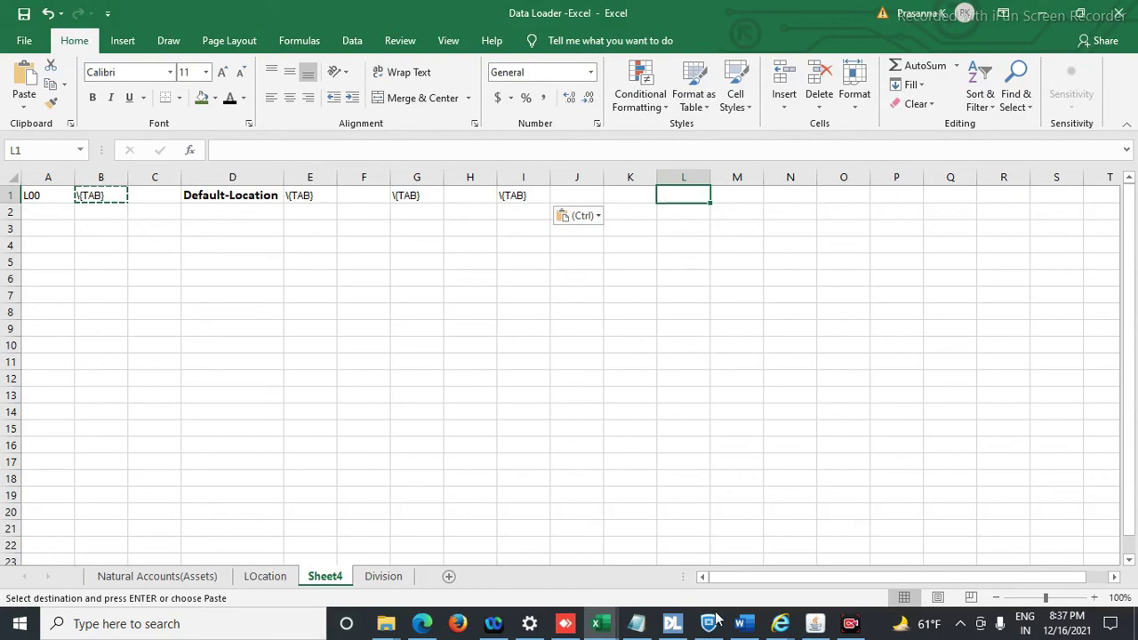
pyautogui.click(422, 625)
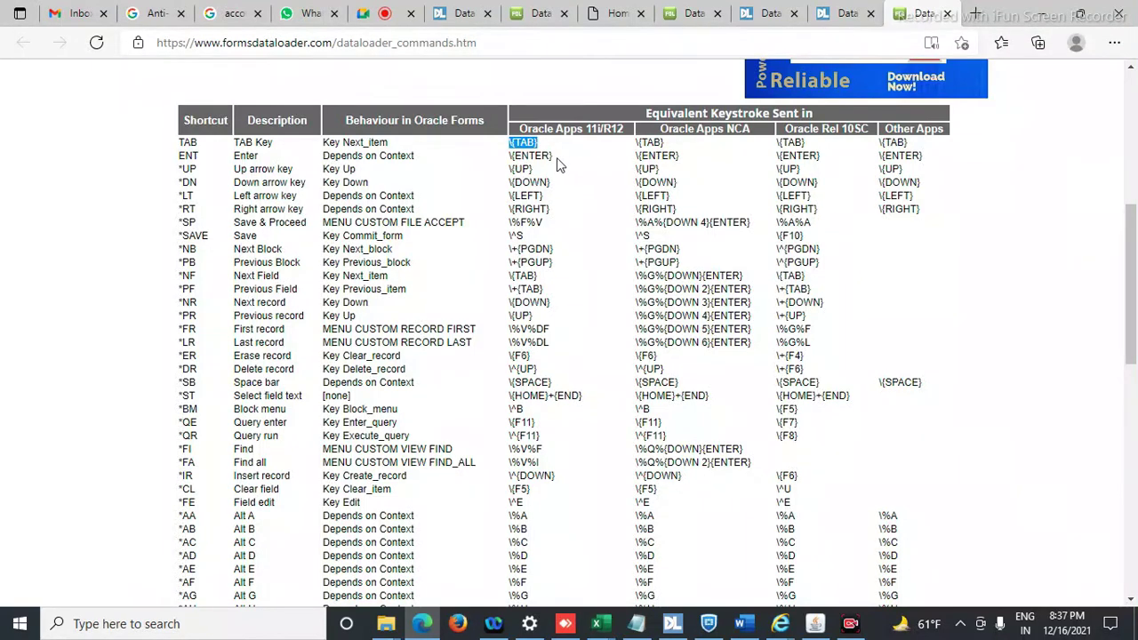
pyautogui.moveTo(555, 157); pyautogui.dragTo(510, 162)
pyautogui.hotkey('ctrl', 'c')
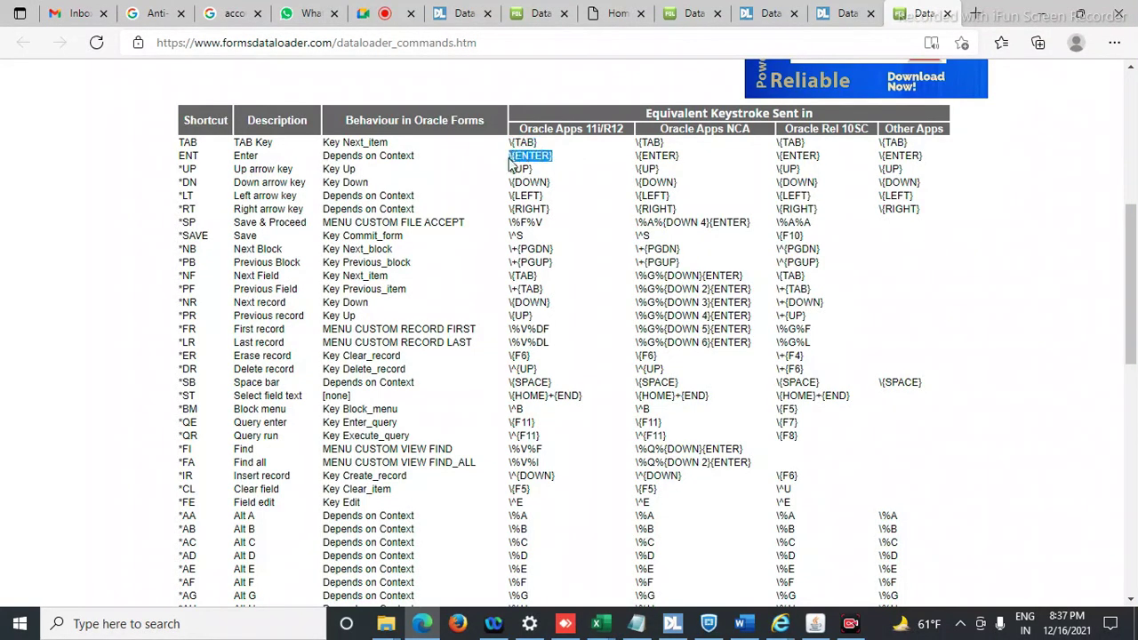
pyautogui.hotkey('alt', 'Tab')
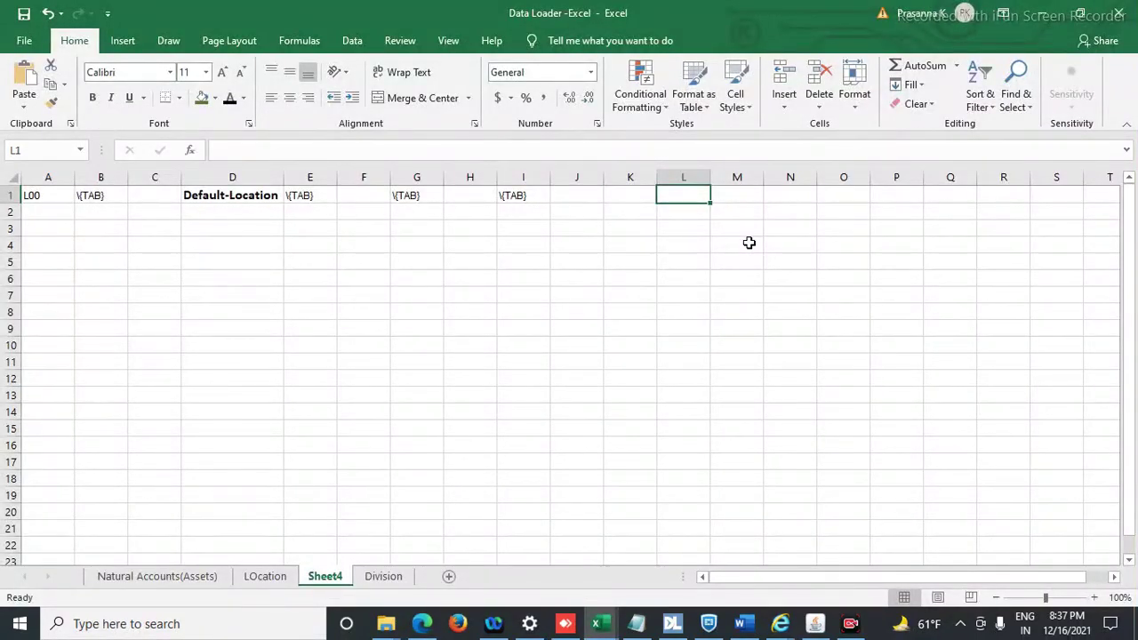
pyautogui.hotkey('ctrl', 'v')
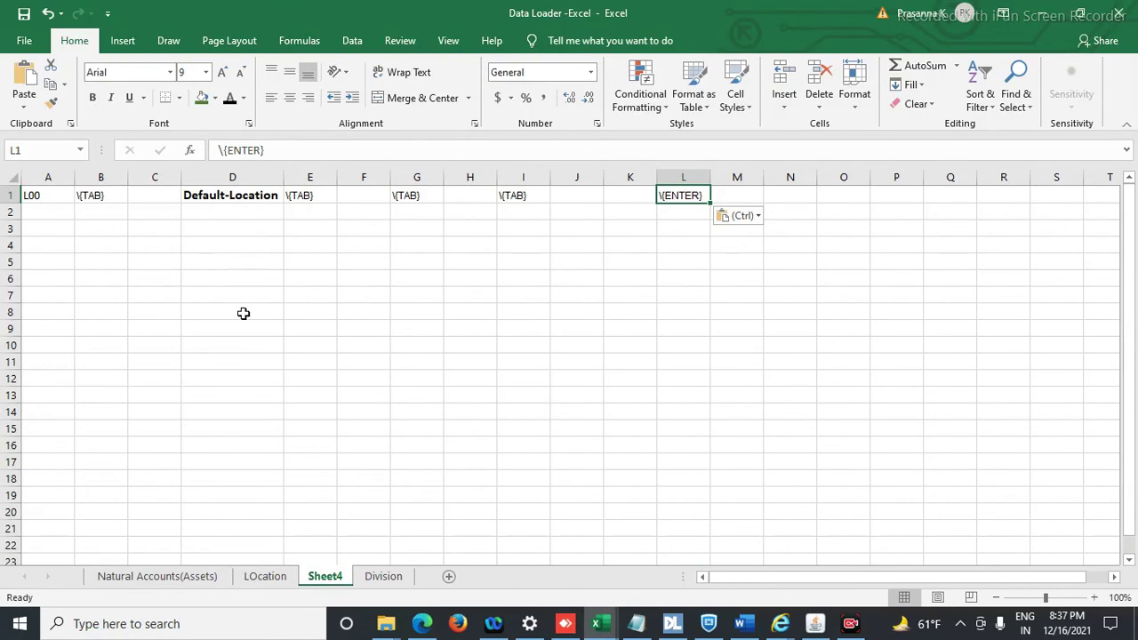
# Open the LOcation sheet, check the location codes in column A, and fit column D's width to its descriptions
pyautogui.click(265, 576)
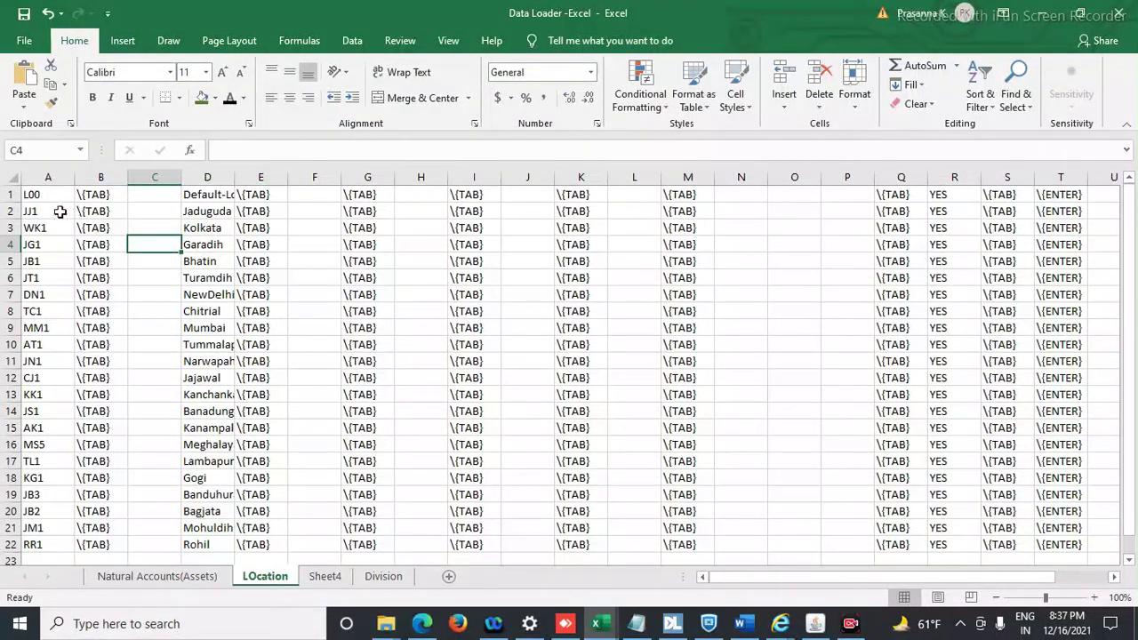
pyautogui.moveTo(40, 194); pyautogui.dragTo(32, 545)
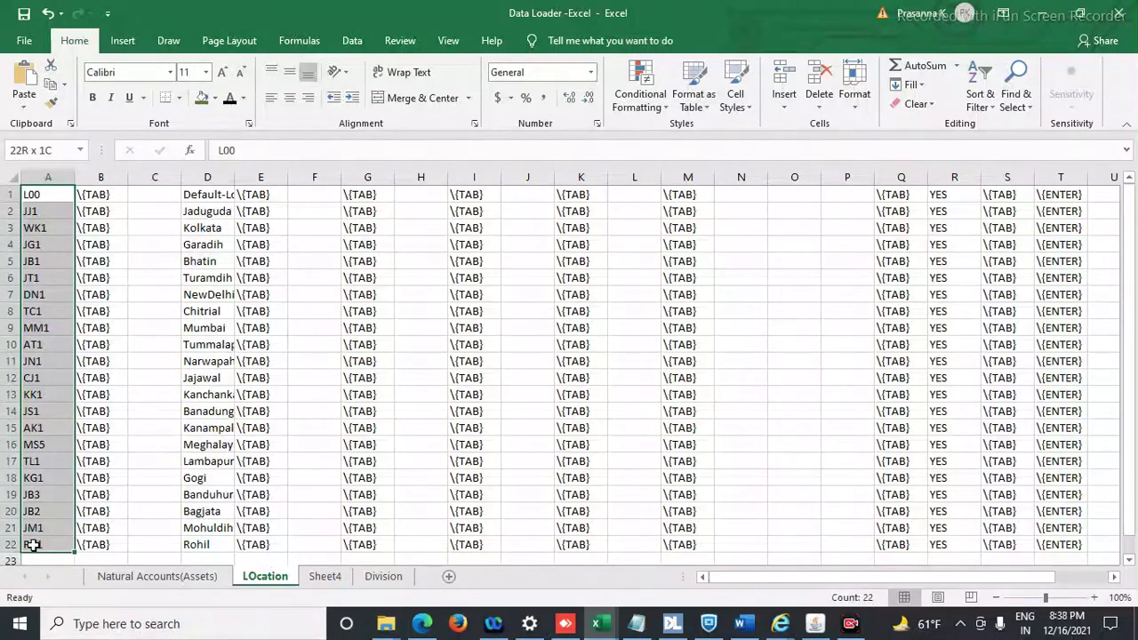
pyautogui.click(96, 195)
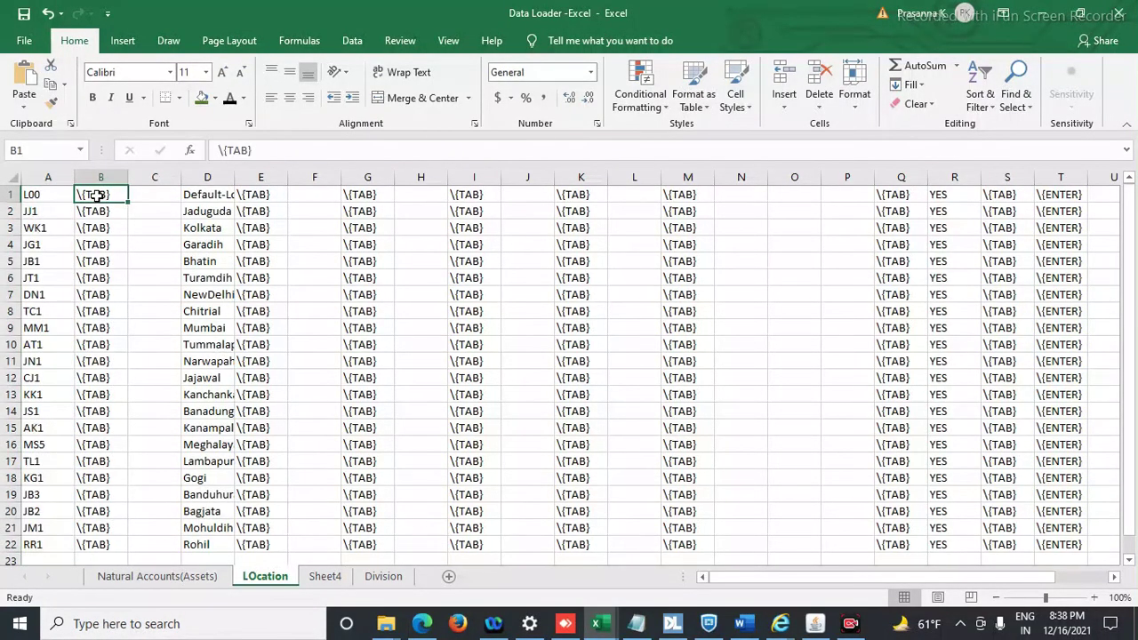
pyautogui.click(151, 193)
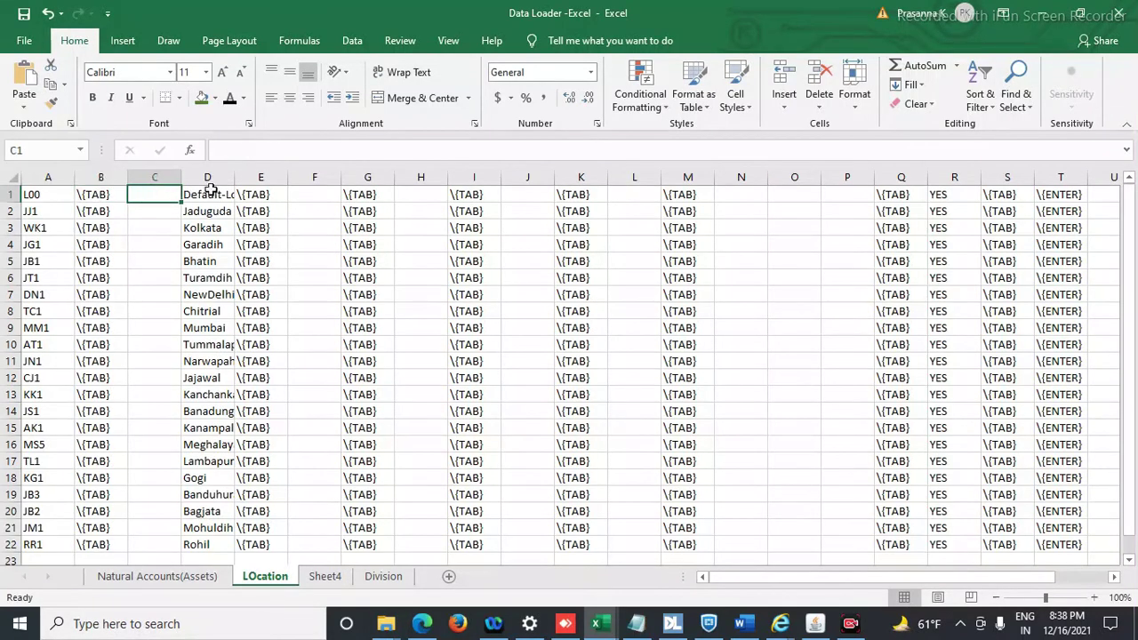
pyautogui.click(223, 192)
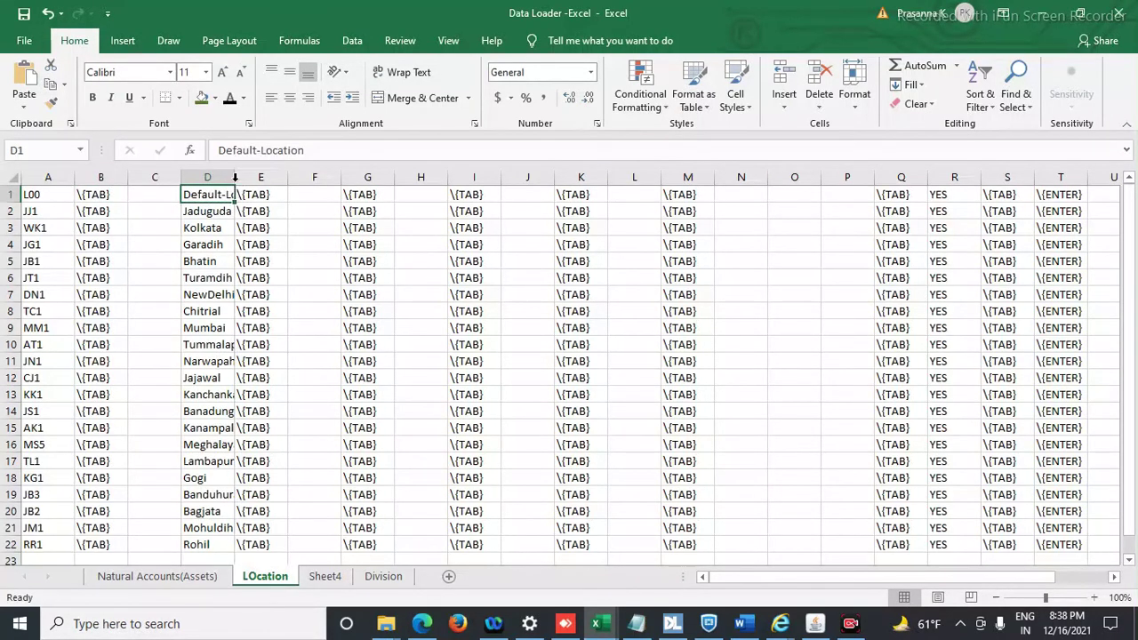
pyautogui.doubleClick(235, 177)
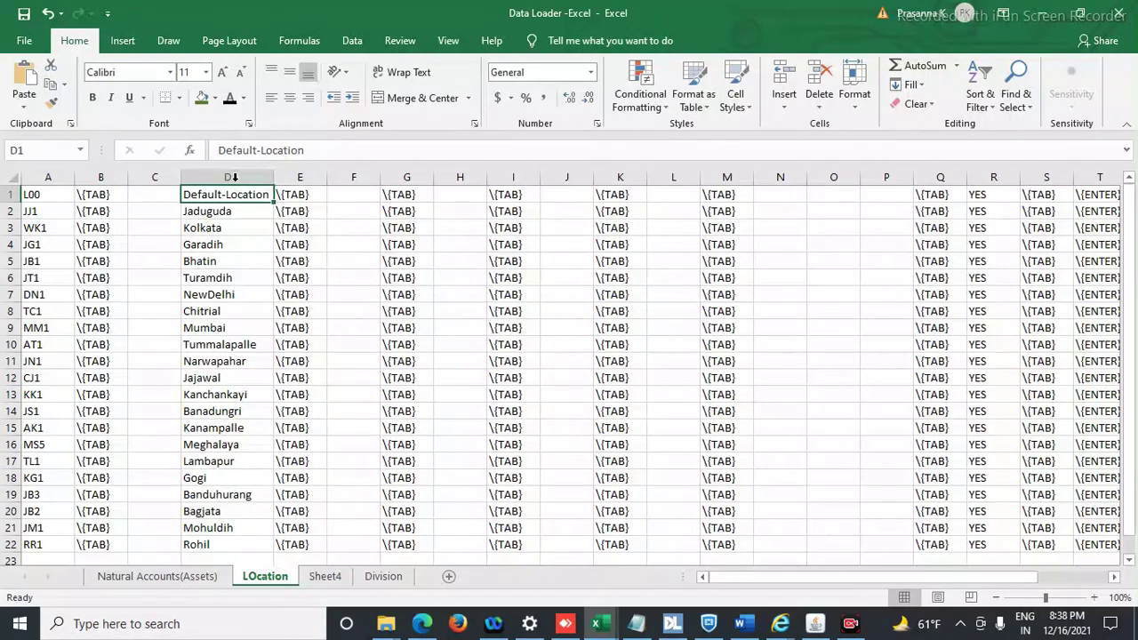
# Examine the keystroke cell E1 and the blank columns F, H, J and L on the LOcation sheet
pyautogui.click(304, 196)
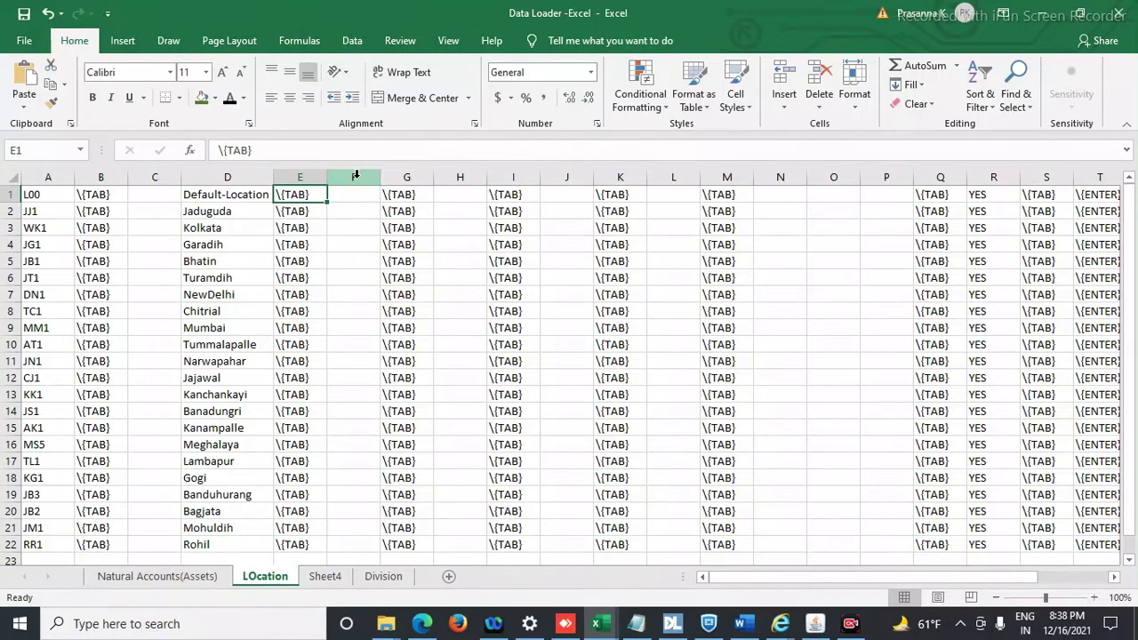
pyautogui.click(355, 177)
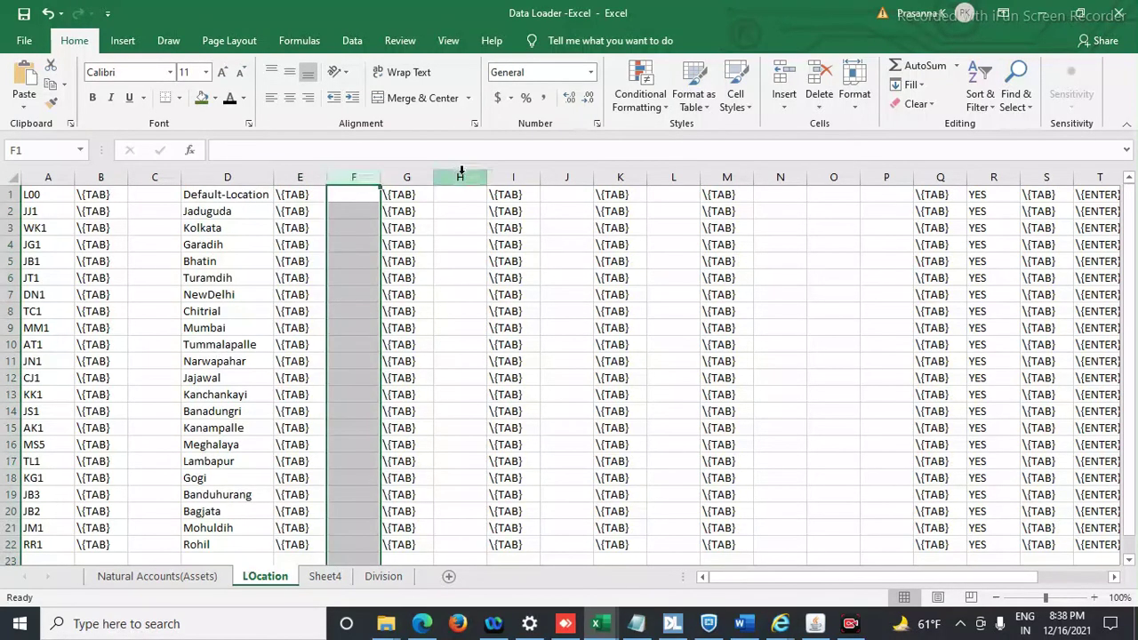
pyautogui.click(462, 178)
pyautogui.click(566, 178)
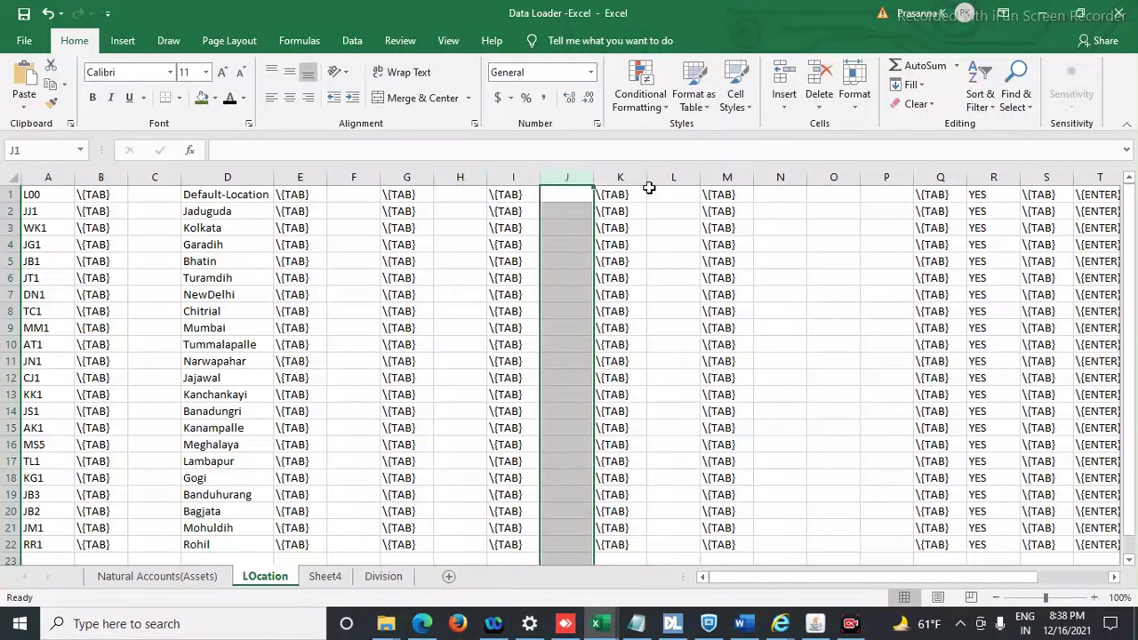
pyautogui.click(668, 178)
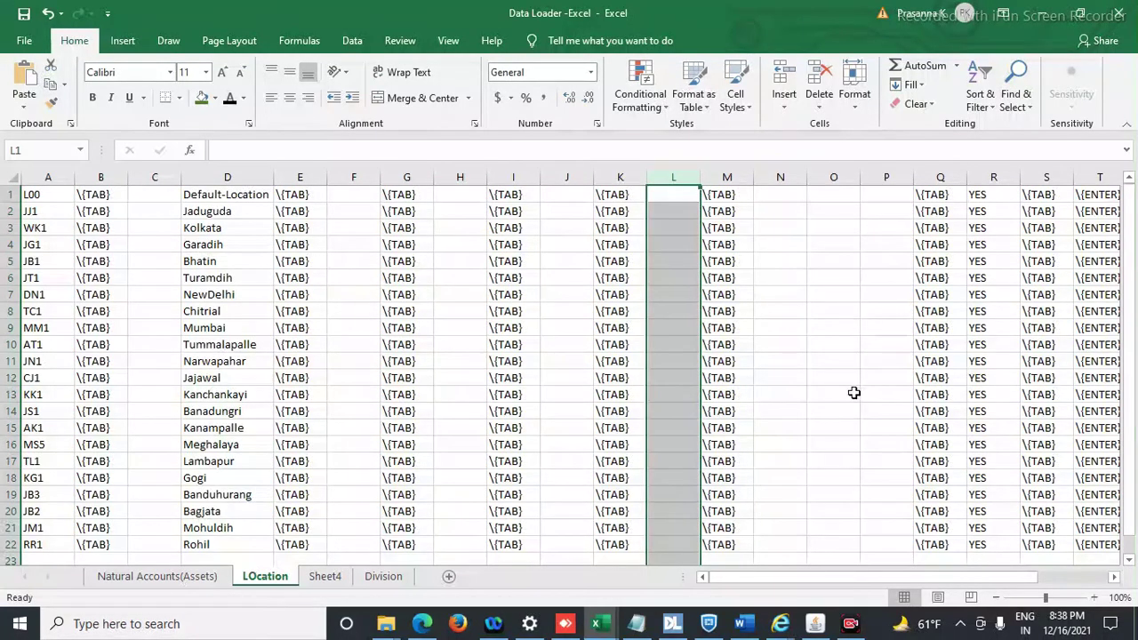
pyautogui.moveTo(812, 577)
pyautogui.mouseDown()
pyautogui.moveTo(905, 578)
pyautogui.moveTo(792, 587)
pyautogui.mouseUp()
# Copy the complete location template in range A1:W22 of the LOcation sheet
pyautogui.click(49, 196)
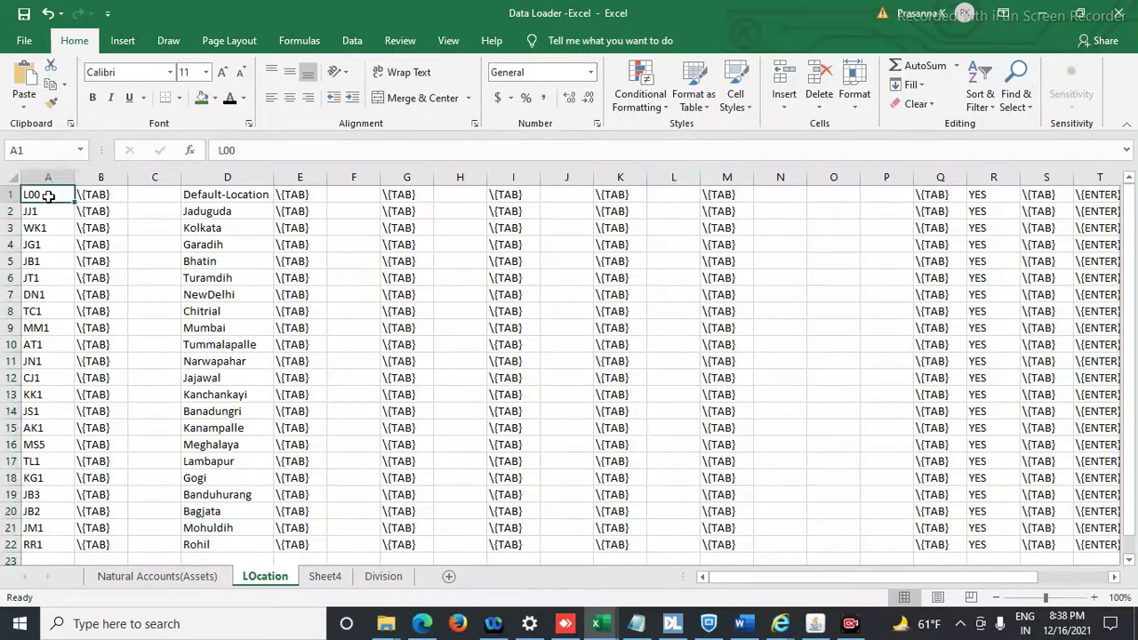
pyautogui.hotkey('shift', 'Right')
pyautogui.hotkey('shift', 'Right')
pyautogui.hotkey('shift', 'Right')
pyautogui.hotkey('shift', 'Right')
pyautogui.hotkey('shift', 'Right')
pyautogui.hotkey('shift', 'Right')
pyautogui.hotkey('shift', 'Right')
pyautogui.hotkey('shift', 'Right')
pyautogui.hotkey('shift', 'Right')
pyautogui.hotkey('shift', 'Right')
pyautogui.hotkey('shift', 'Right')
pyautogui.hotkey('shift', 'Right')
pyautogui.hotkey('shift', 'Right')
pyautogui.hotkey('shift', 'Right')
pyautogui.hotkey('shift', 'Right')
pyautogui.hotkey('shift', 'Right')
pyautogui.hotkey('shift', 'Right')
pyautogui.hotkey('shift', 'Right')
pyautogui.hotkey('shift', 'Right')
pyautogui.hotkey('shift', 'Right')
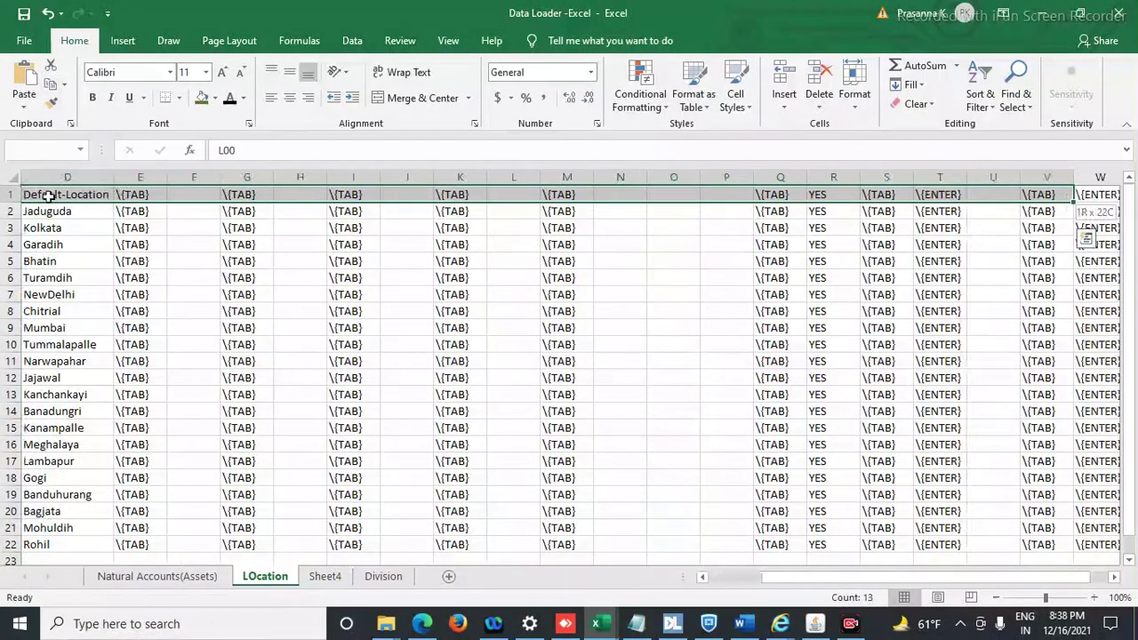
pyautogui.hotkey('shift', 'Right')
pyautogui.hotkey('shift', 'Right')
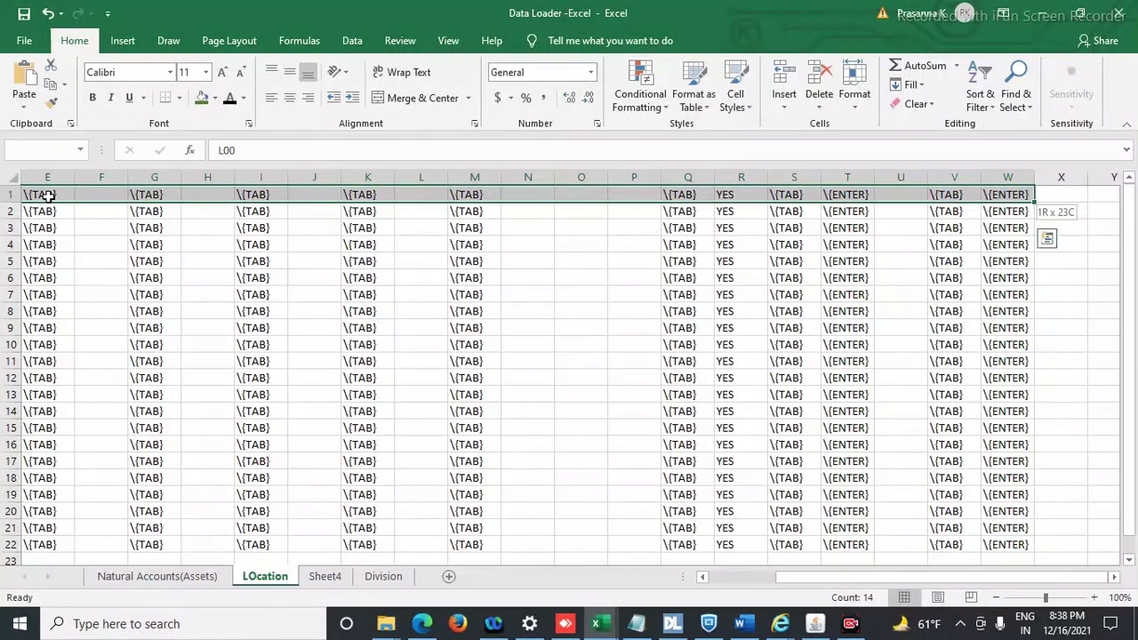
pyautogui.hotkey('ctrl', 'shift', 'Down')
pyautogui.hotkey('ctrl', 'c')
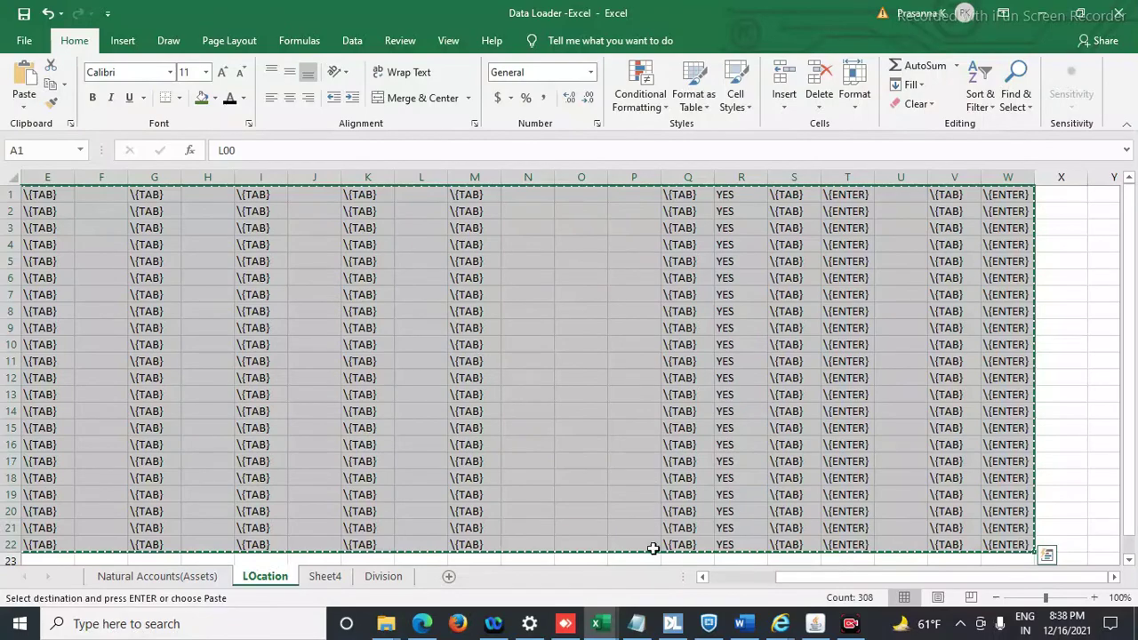
# Switch to DataLoad Classic and paste the copied location template starting at row 1, column 1 of the Main Load grid
pyautogui.click(673, 626)
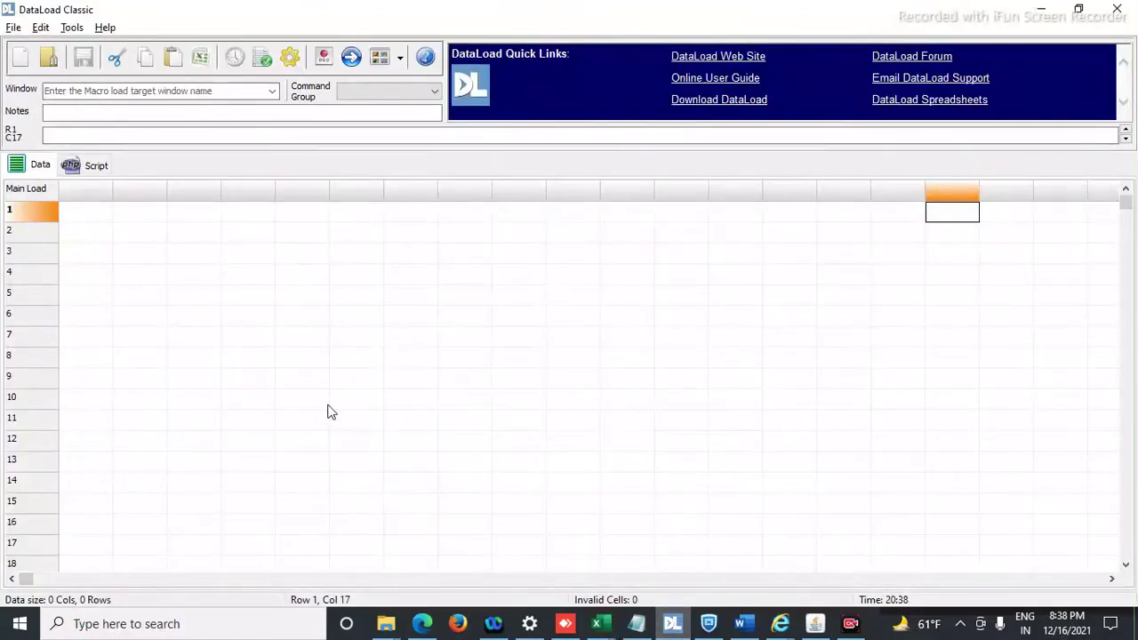
pyautogui.click(93, 215)
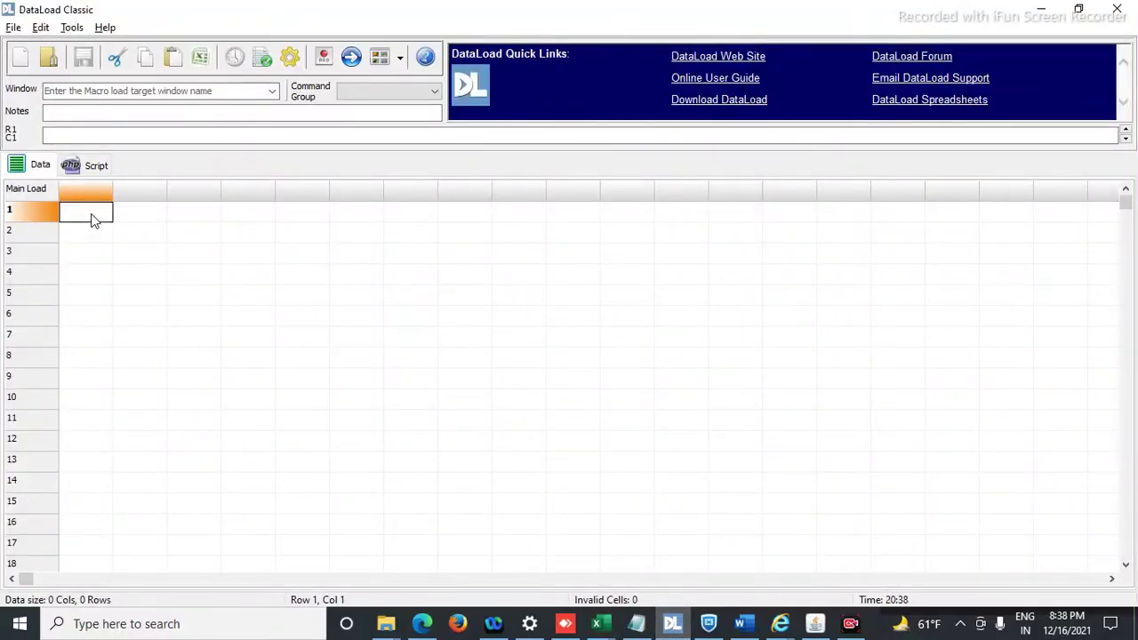
pyautogui.hotkey('ctrl', 'v')
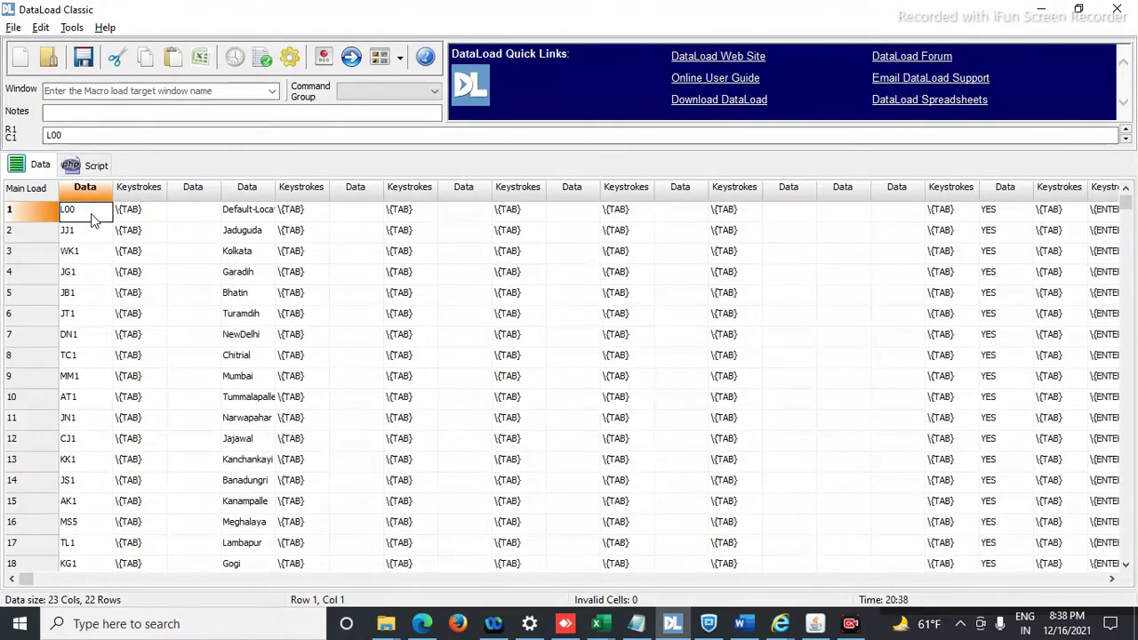
# Switch to Oracle Applications, clear the manually entered L00 record from Segment Values, and place the cursor in the first empty Value field
pyautogui.click(815, 623)
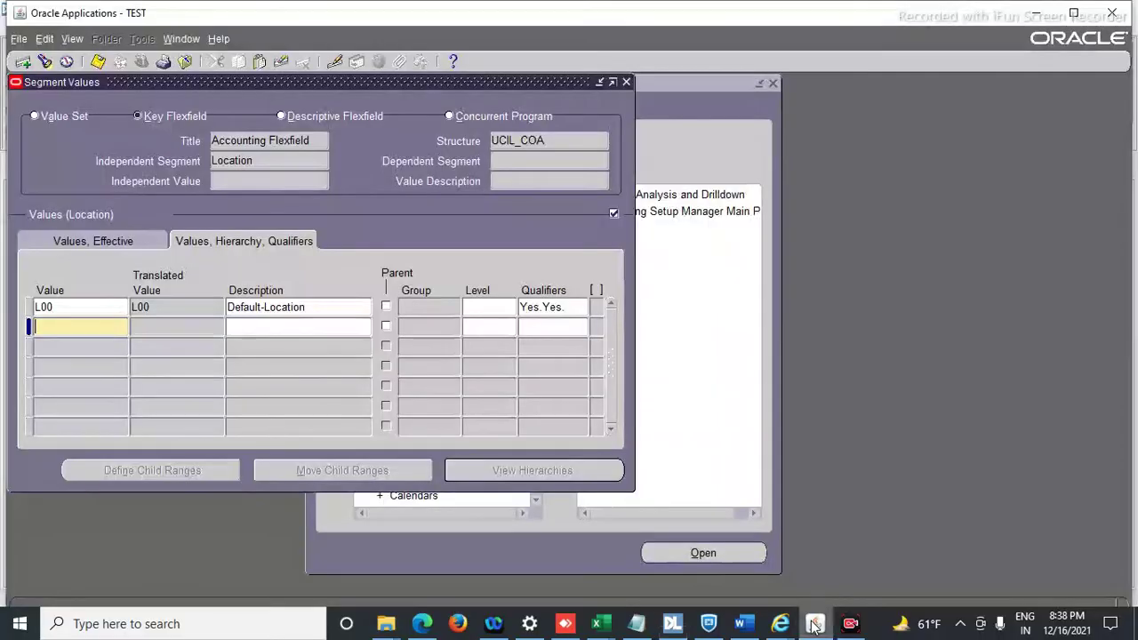
pyautogui.click(49, 306)
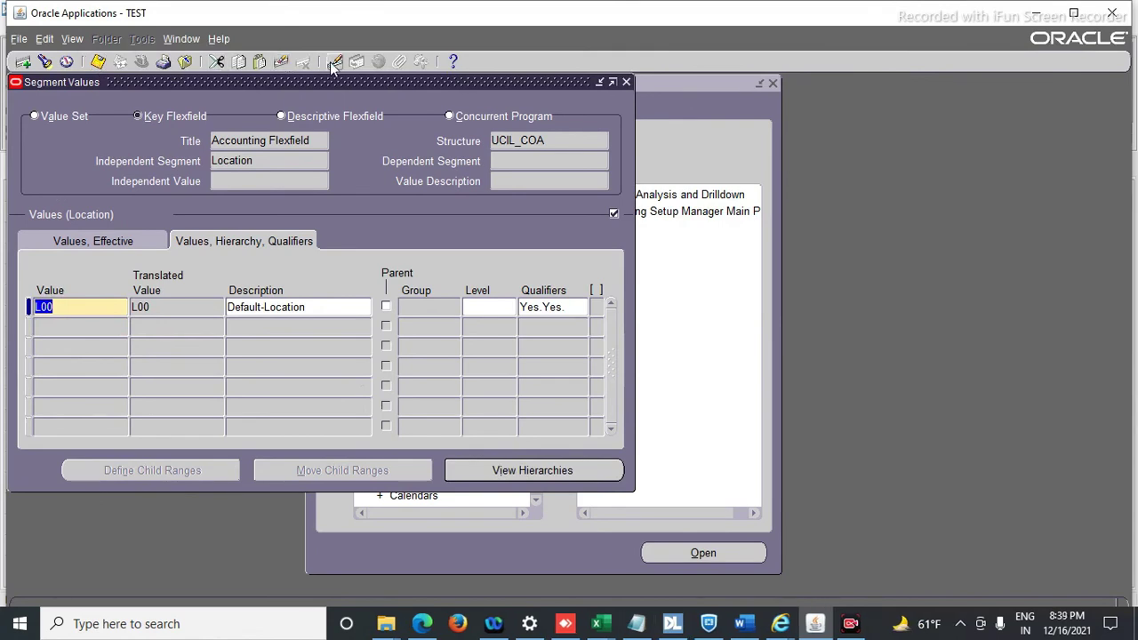
pyautogui.click(281, 63)
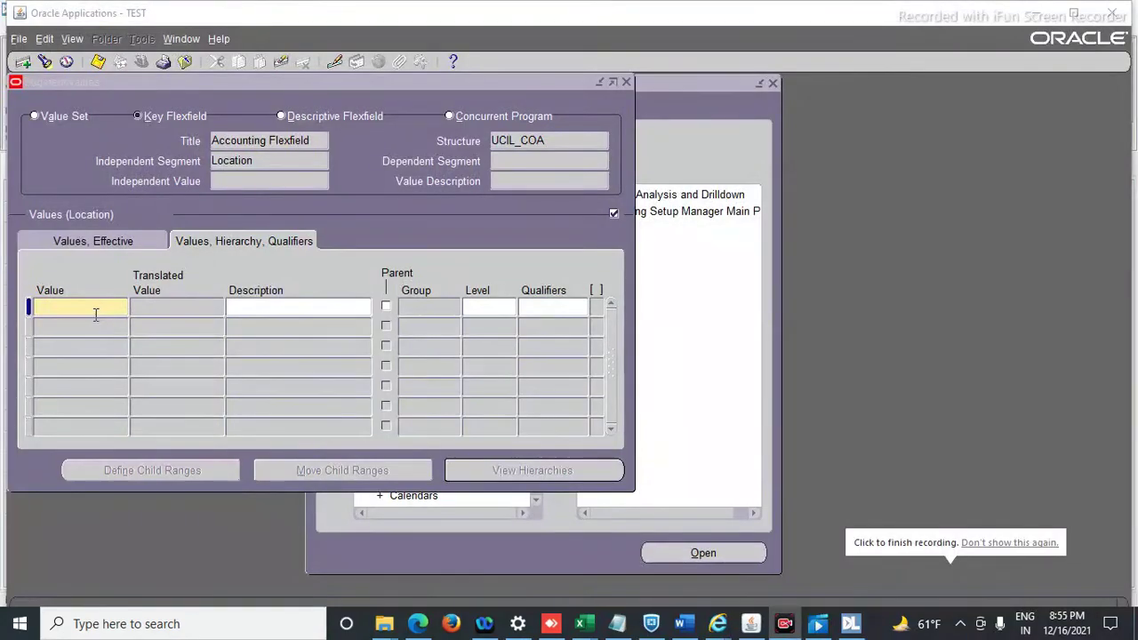
pyautogui.click(92, 307)
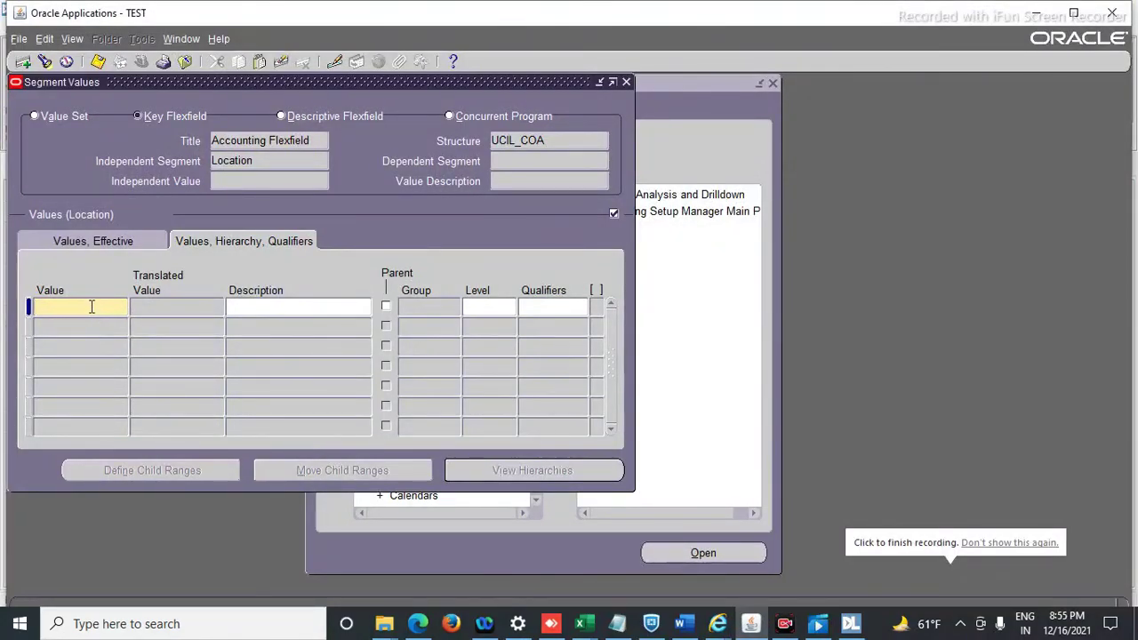
# Return to DataLoad Classic and set the delay after every cell is processed to 0.4 seconds
pyautogui.hotkey('alt', 'Tab')
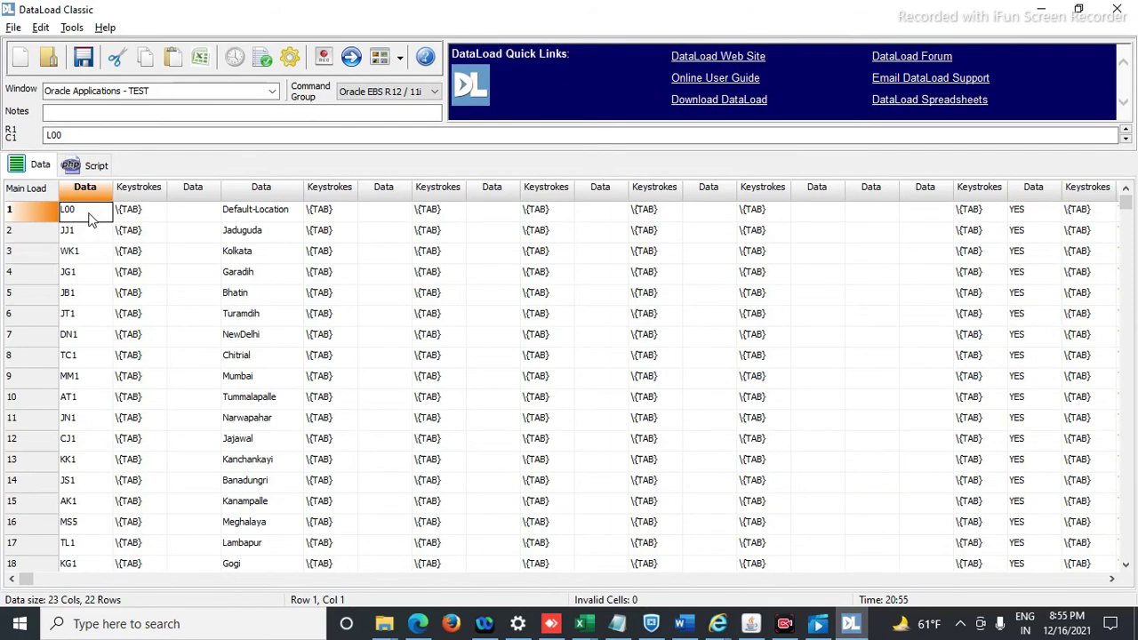
pyautogui.click(71, 30)
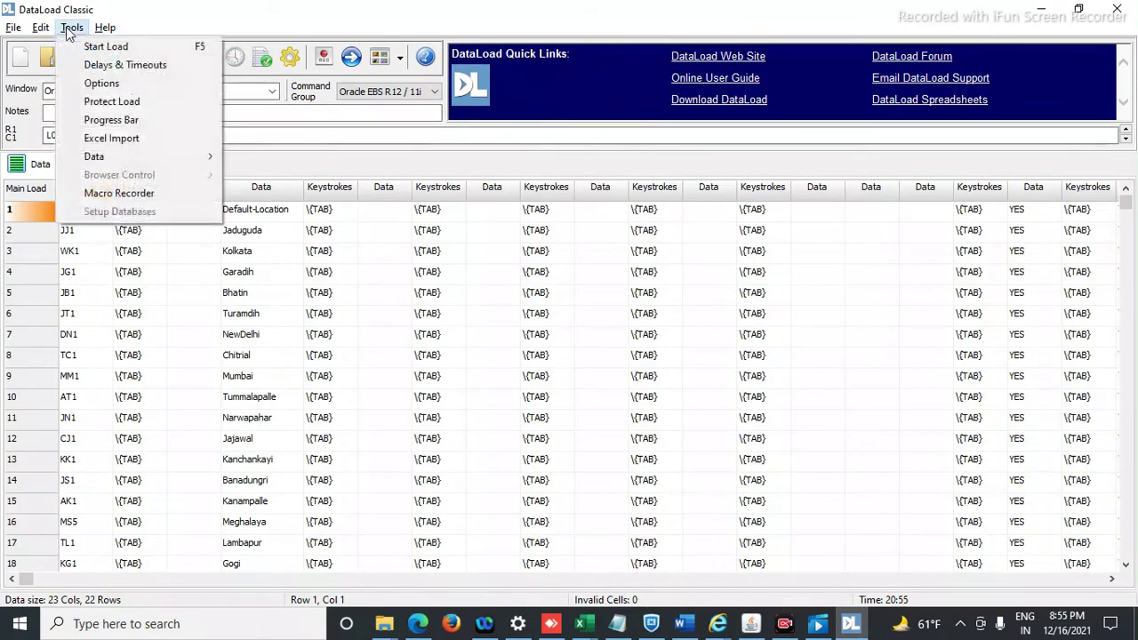
pyautogui.click(104, 64)
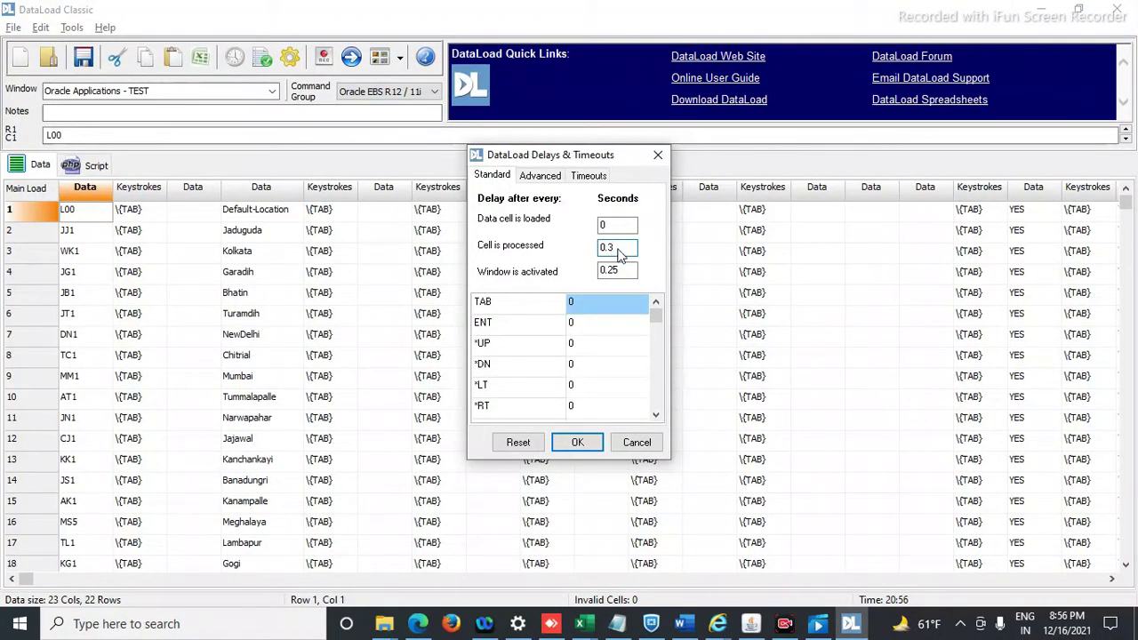
pyautogui.press('BackSpace')
pyautogui.write('4')
pyautogui.click(576, 442)
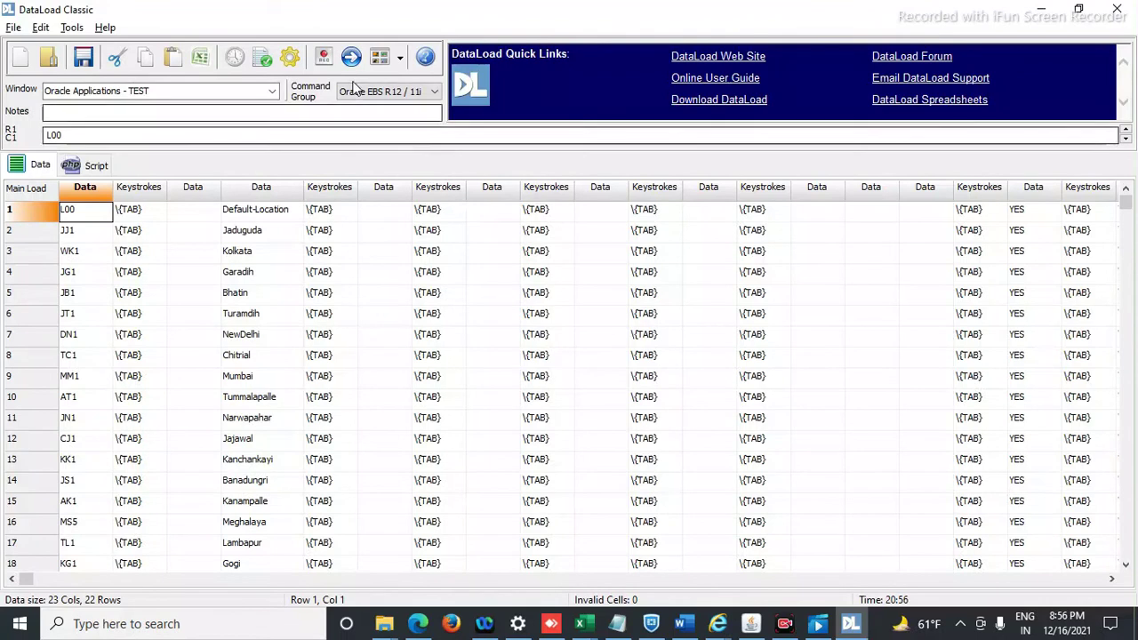
# Run the load for all cells with command group Oracle EBS R12 / 11i and target window Oracle Applications - TEST, and acknowledge its completion
pyautogui.click(352, 58)
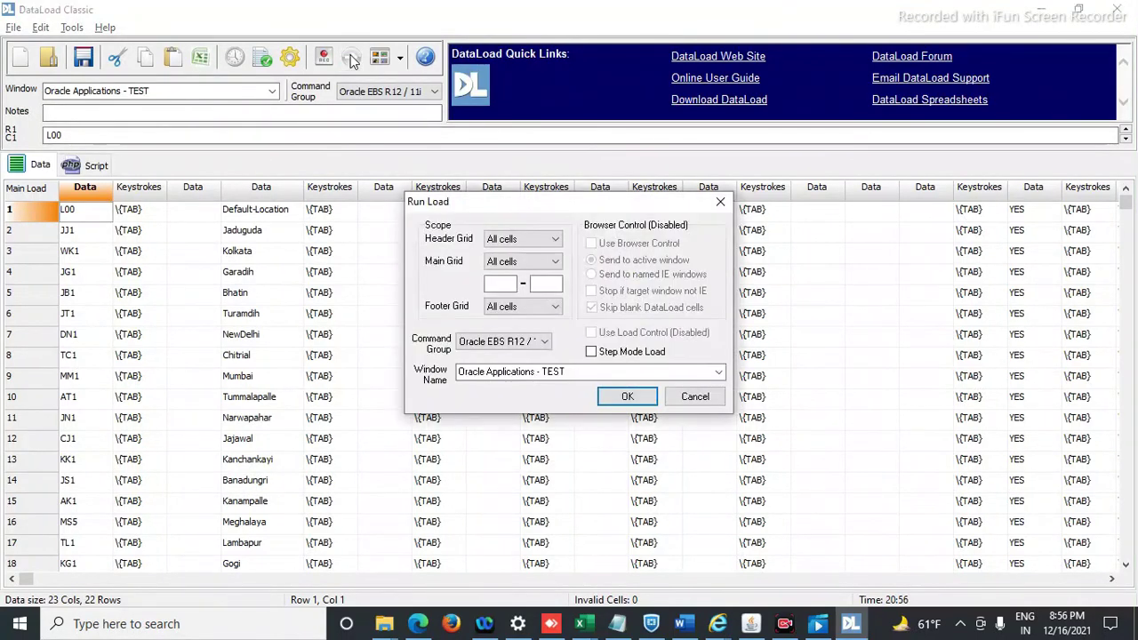
pyautogui.click(545, 346)
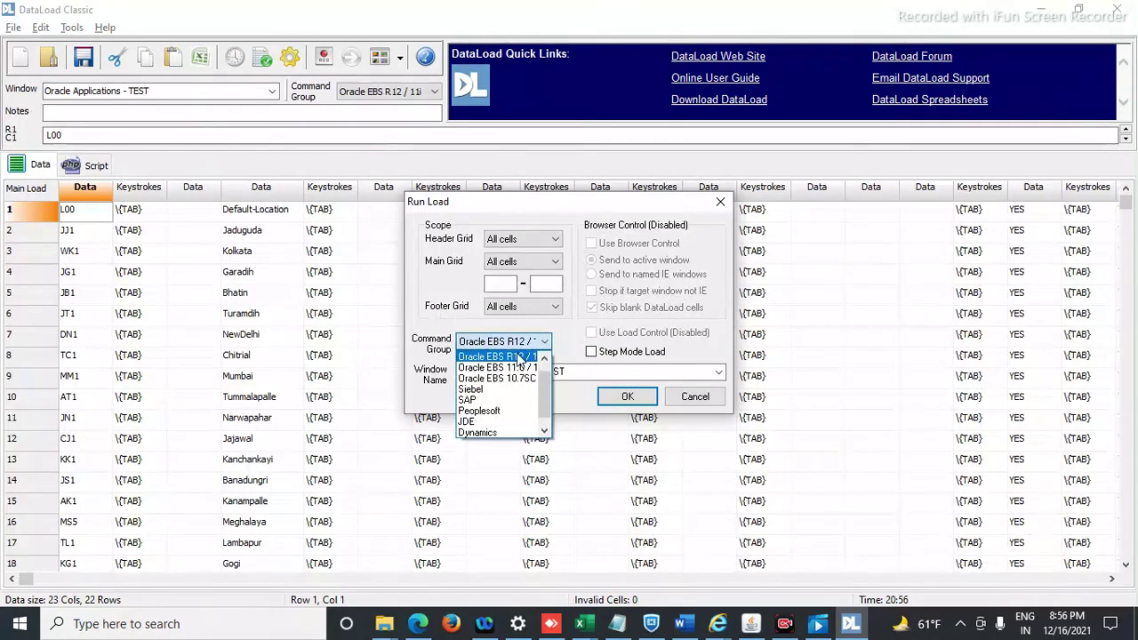
pyautogui.click(521, 358)
pyautogui.click(544, 346)
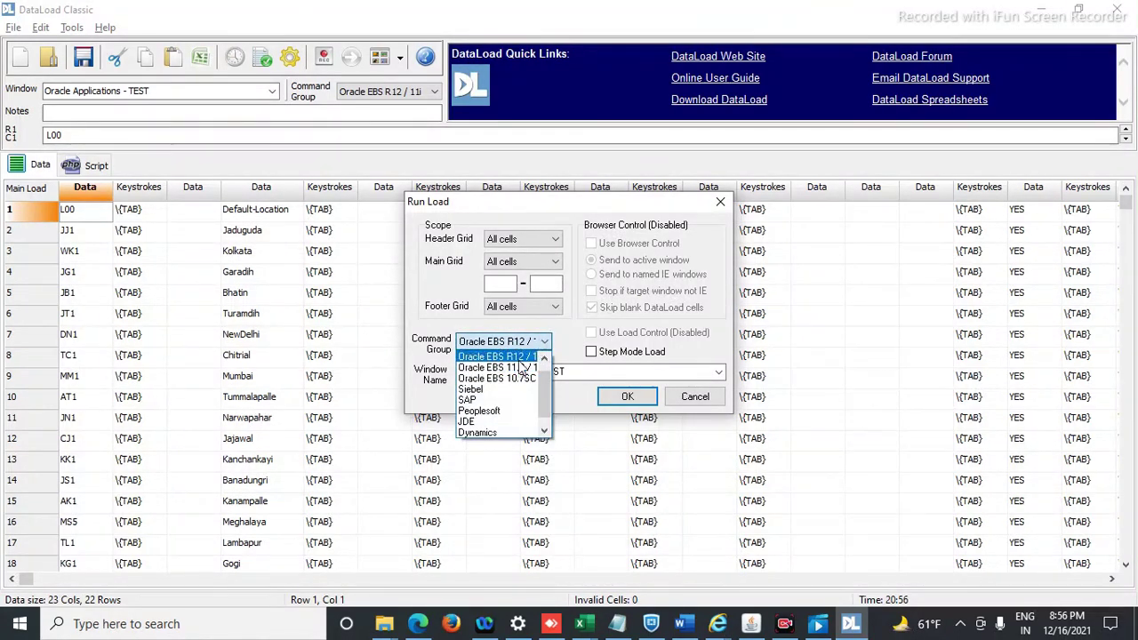
pyautogui.click(519, 357)
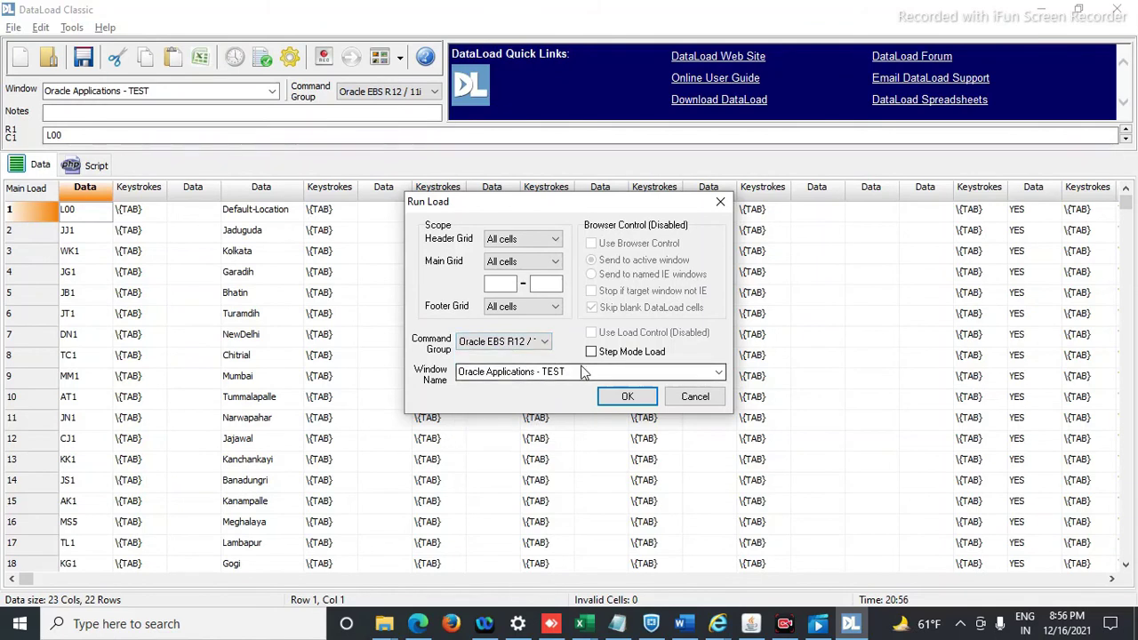
pyautogui.click(718, 373)
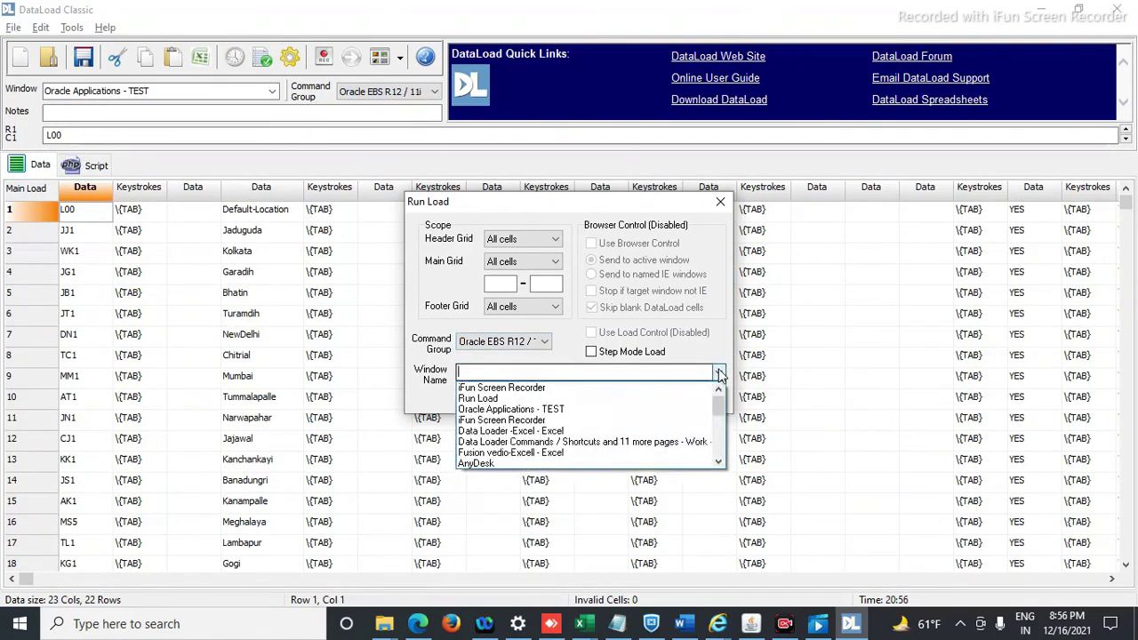
pyautogui.click(553, 410)
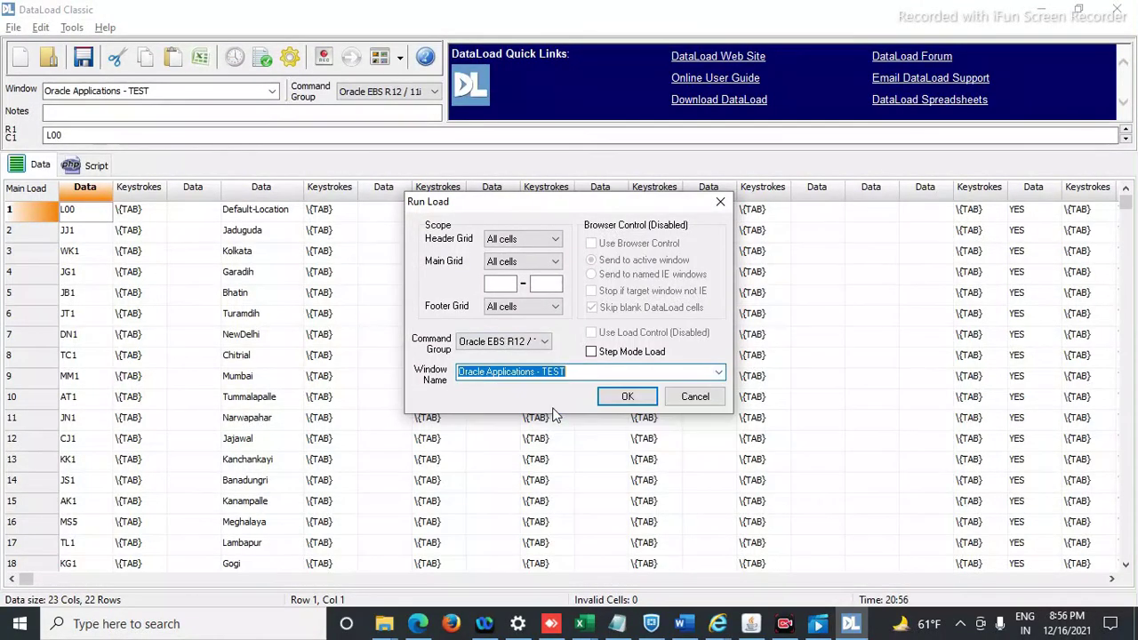
pyautogui.click(624, 398)
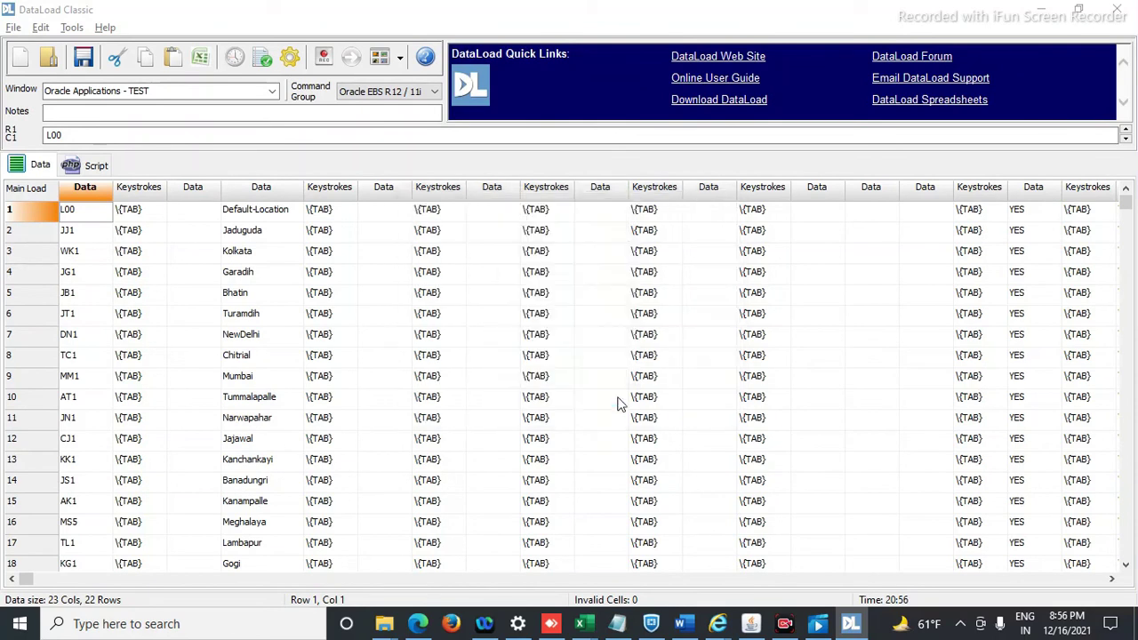
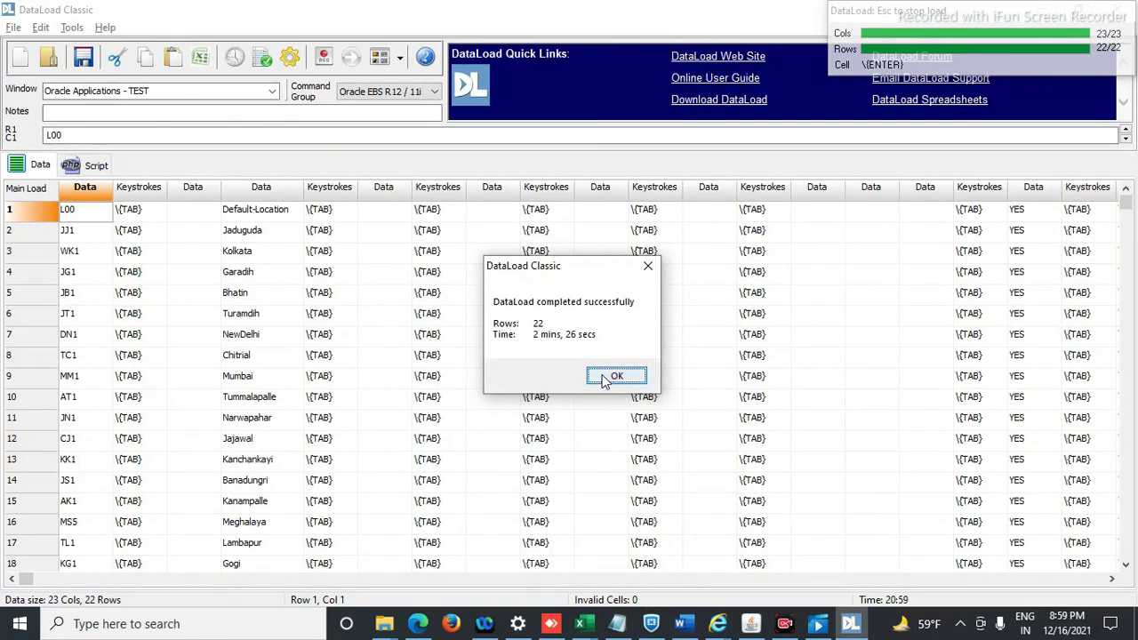
pyautogui.click(606, 381)
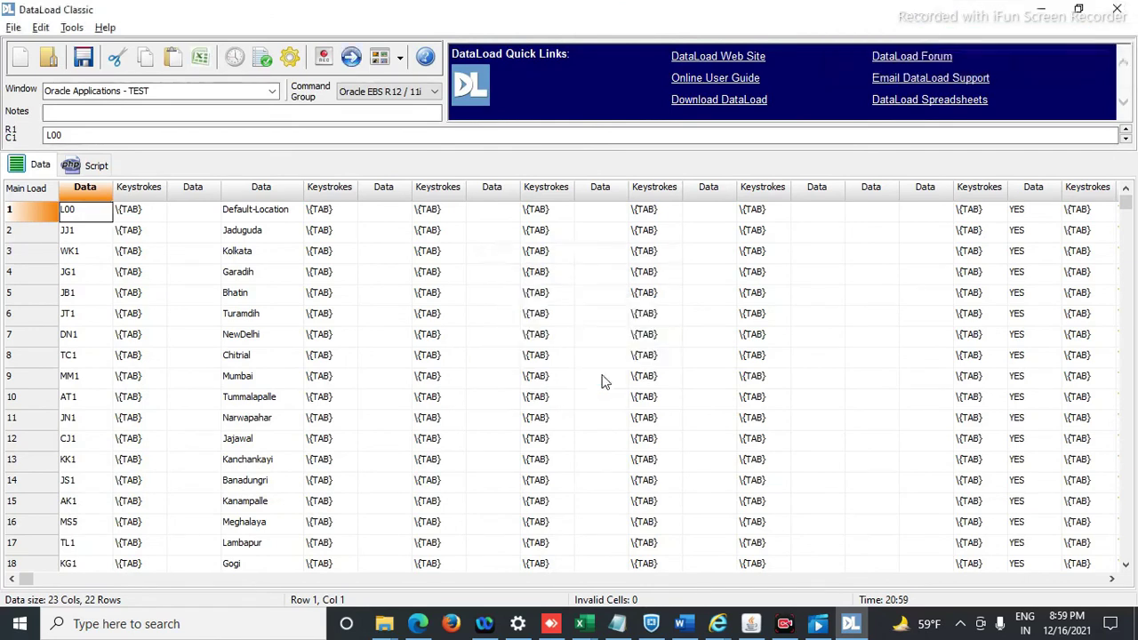
# Switch to Oracle Applications and review the loaded Location values and descriptions from the end of the list back to its beginning
pyautogui.click(752, 623)
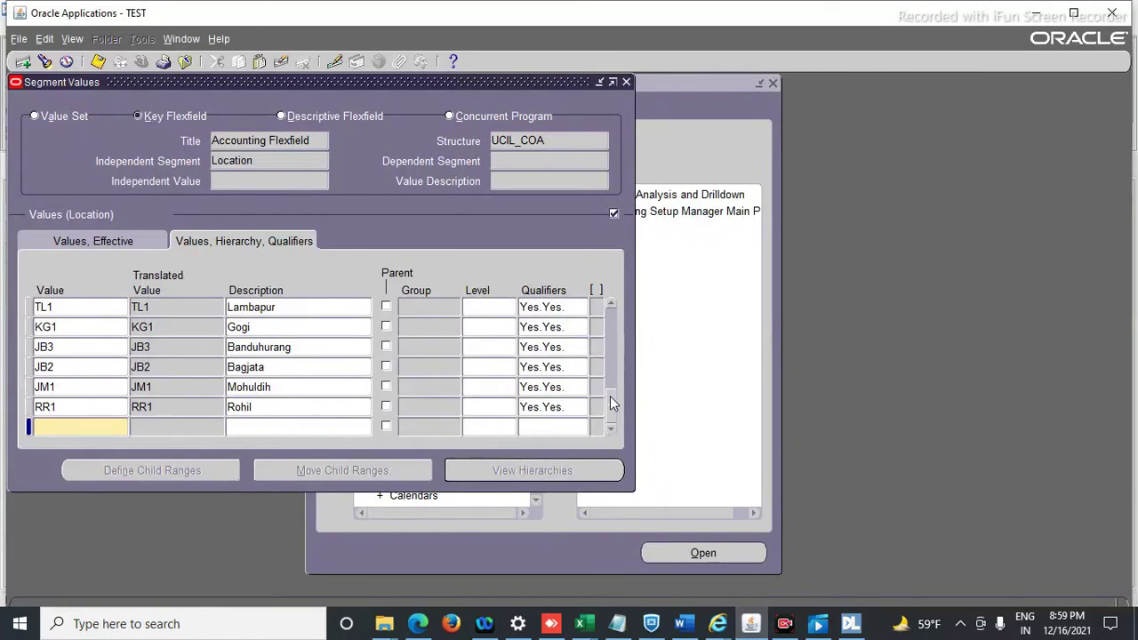
pyautogui.moveTo(613, 401); pyautogui.dragTo(614, 327)
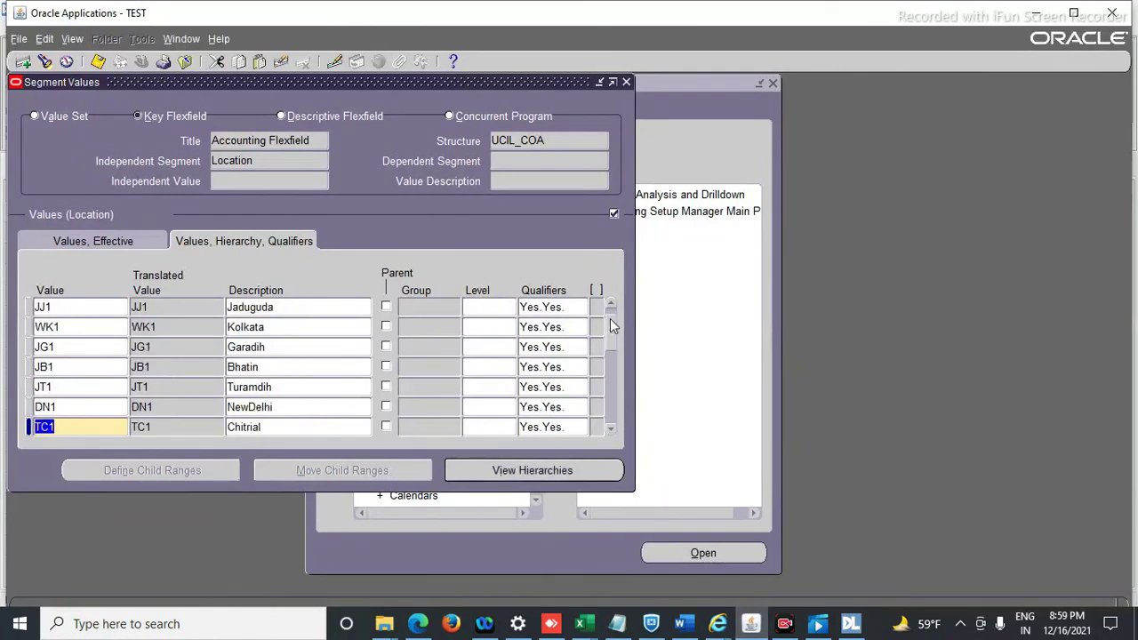
pyautogui.click(82, 307)
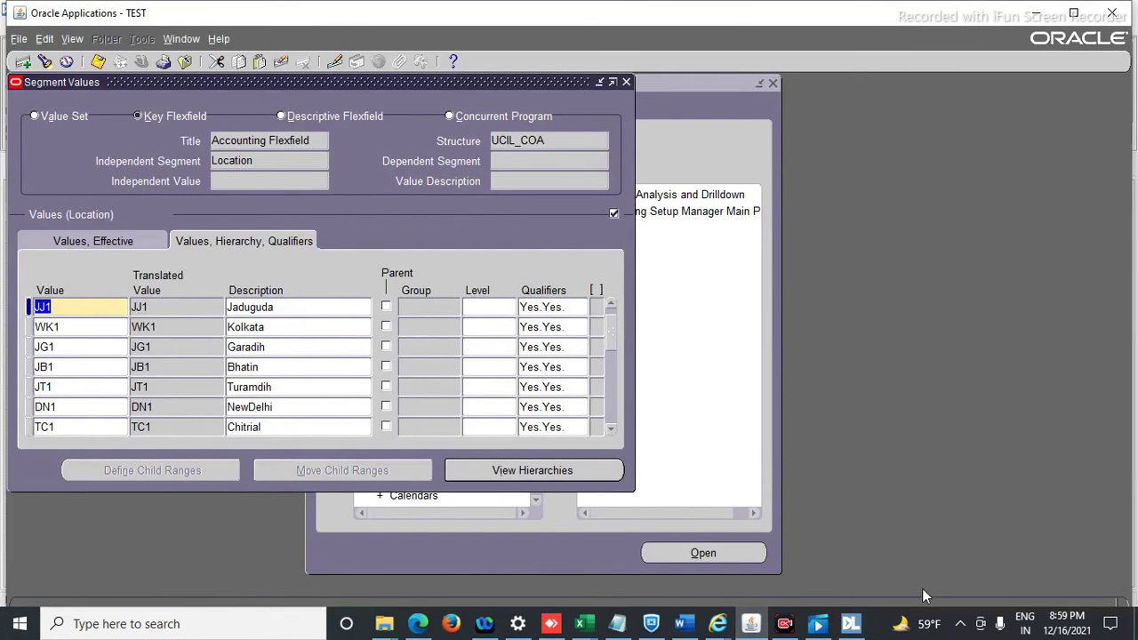
pyautogui.press('Down')
# Switch to the Fusion vedio-Excell workbook and check the first and last codes in the Location Segment source list
pyautogui.moveTo(585, 628)
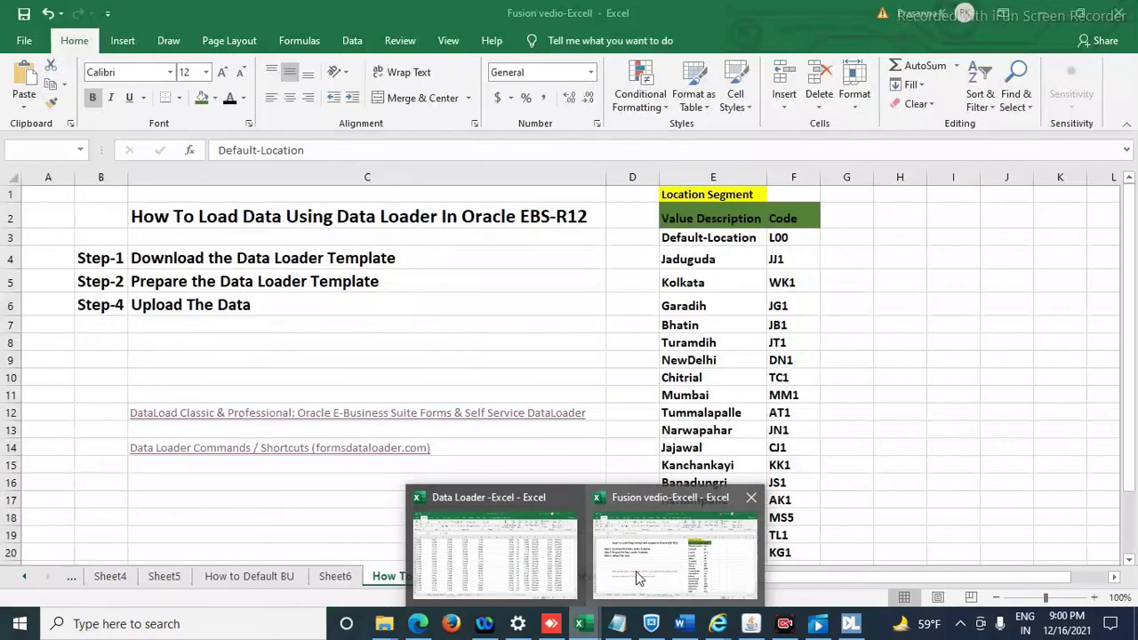
pyautogui.click(636, 571)
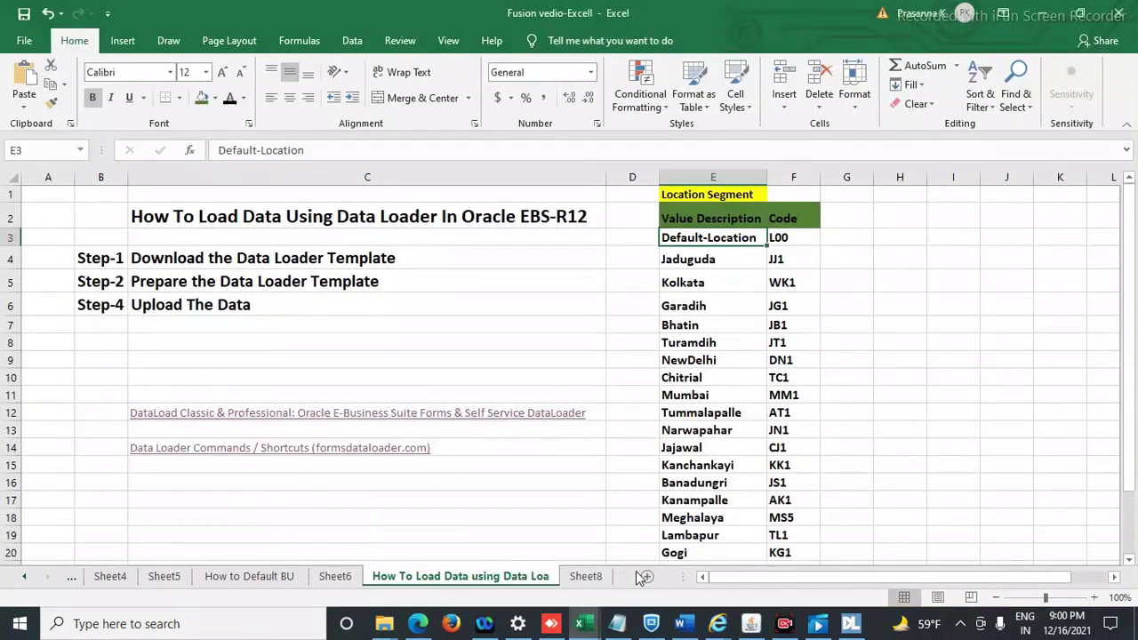
pyautogui.click(789, 240)
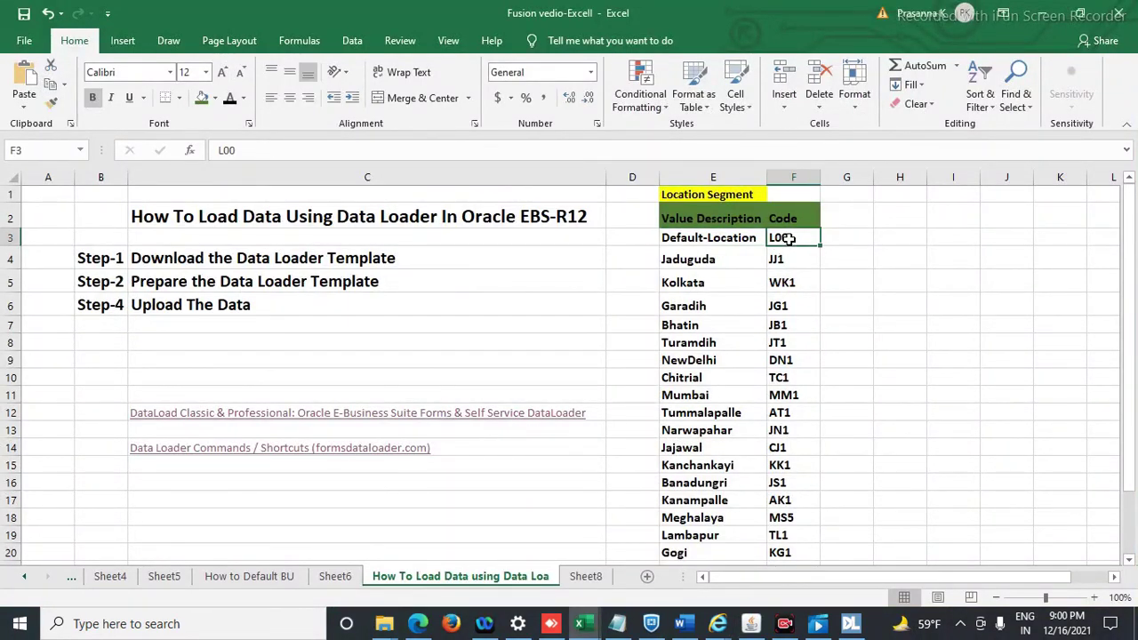
pyautogui.scroll(-2, 1114, 429)
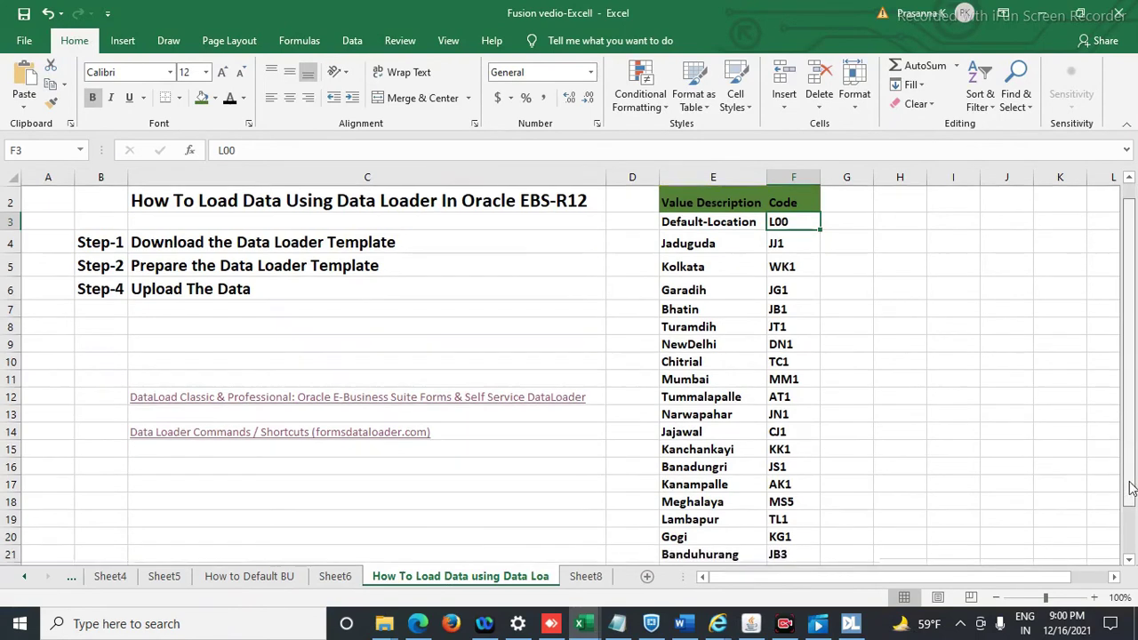
pyautogui.click(798, 538)
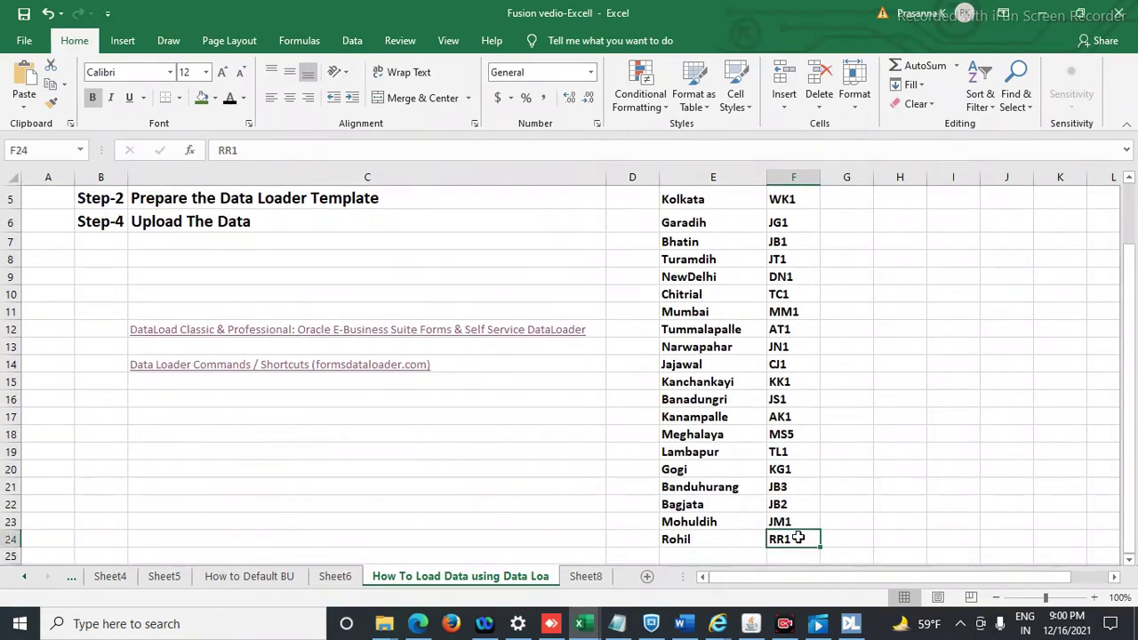
# Return to Oracle Applications and compare the first and last Location records in Segment Values with the source list
pyautogui.click(747, 627)
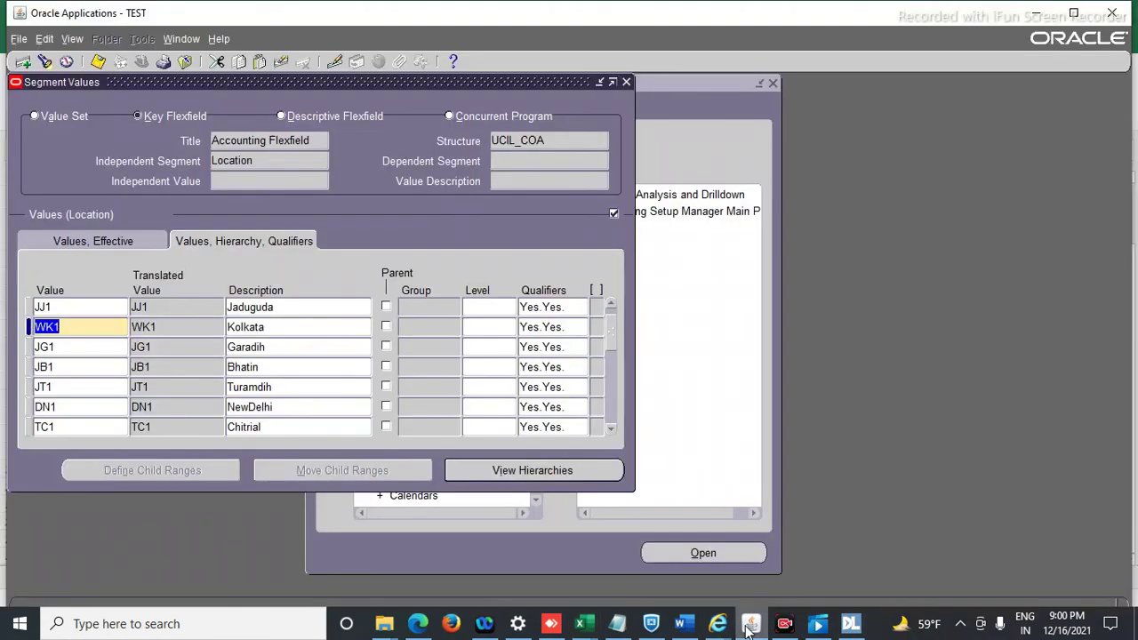
pyautogui.click(82, 306)
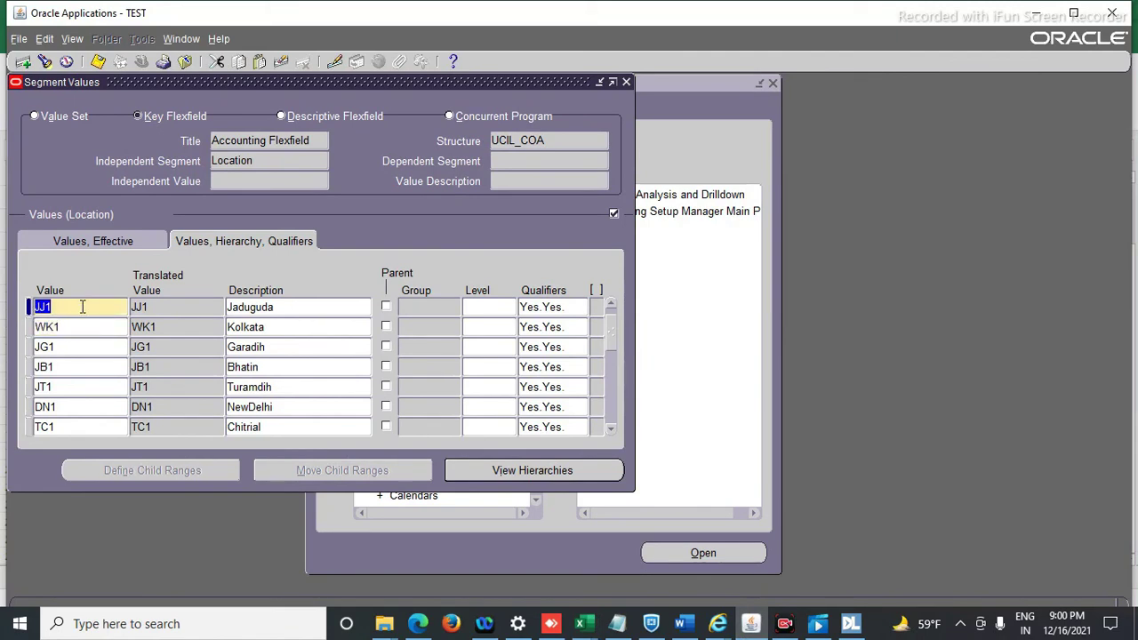
pyautogui.press('Up')
pyautogui.press('Up')
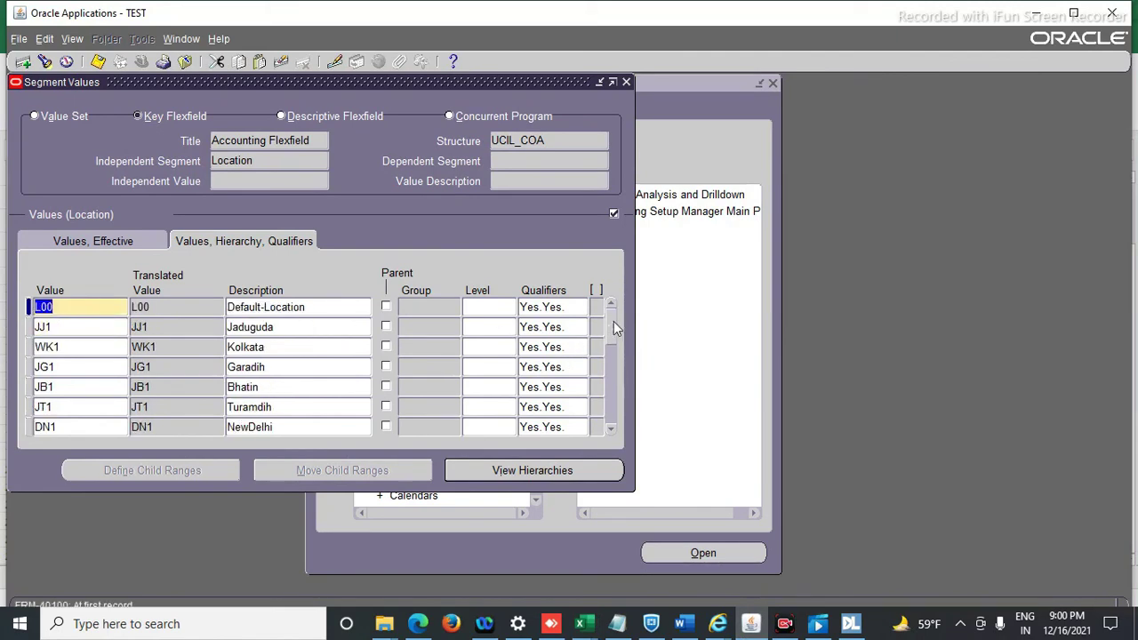
pyautogui.moveTo(614, 329); pyautogui.dragTo(613, 421)
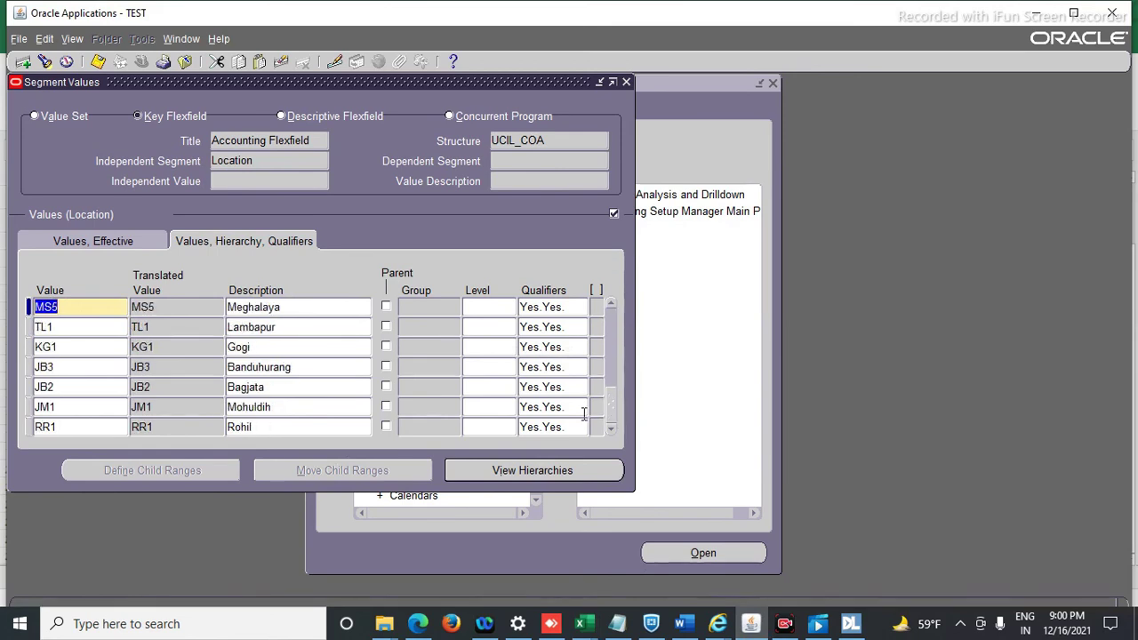
pyautogui.click(70, 426)
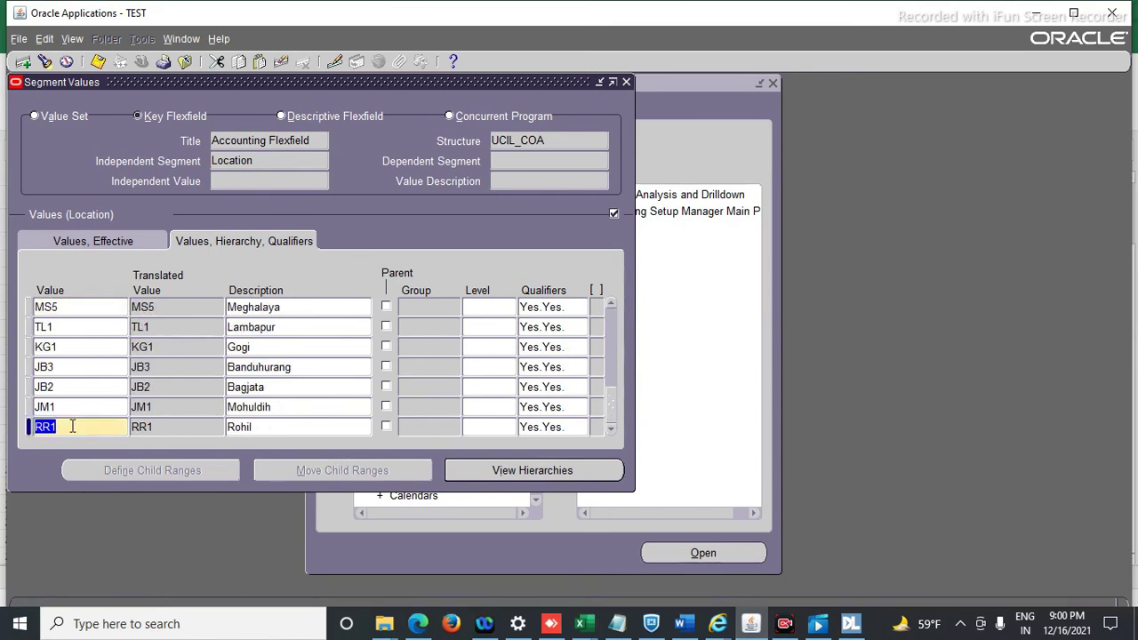